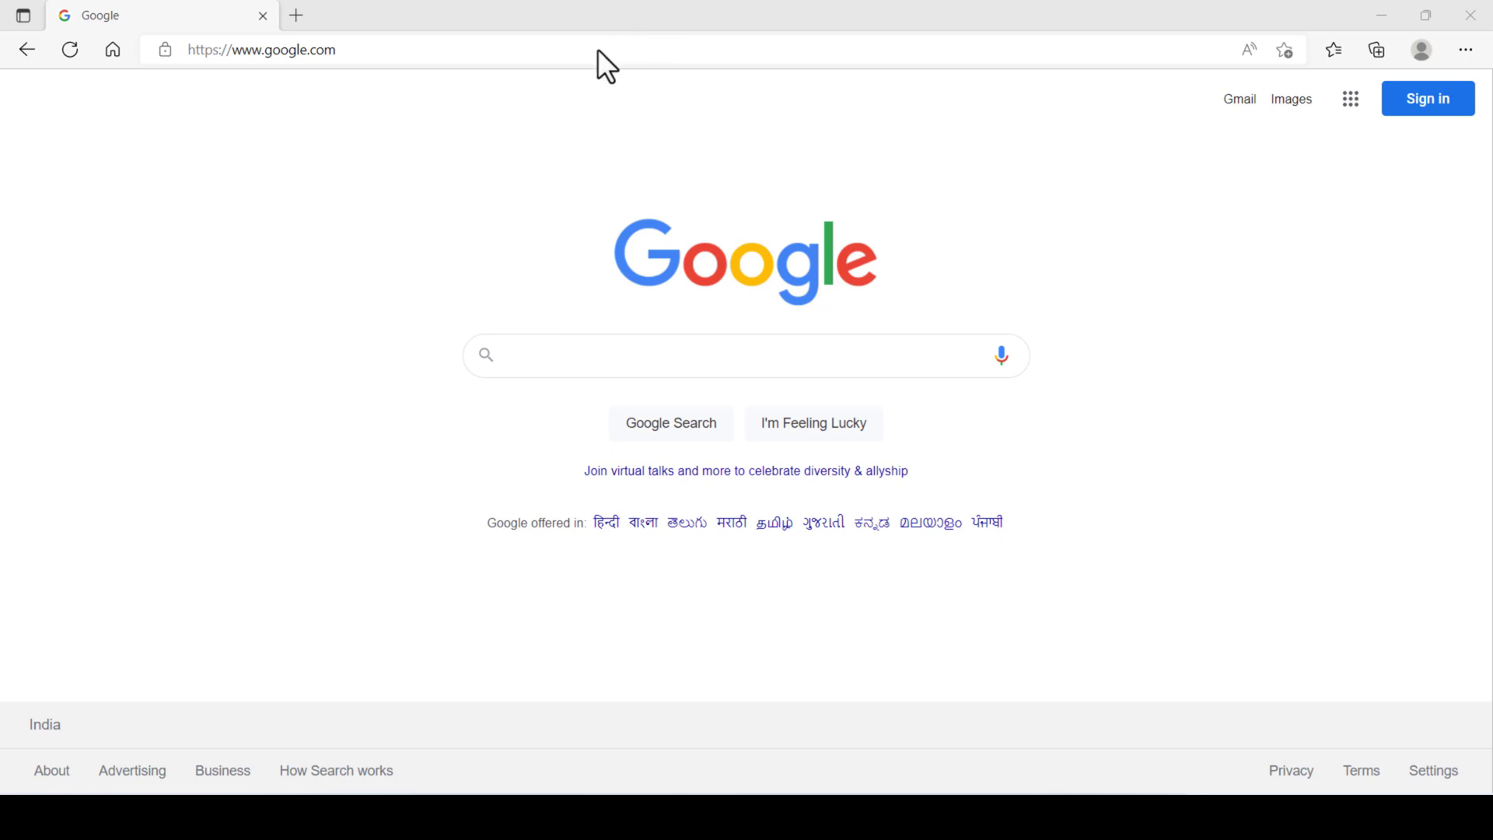
- Search Google for 'microsoft developer'
click(519, 360)
text(mic)
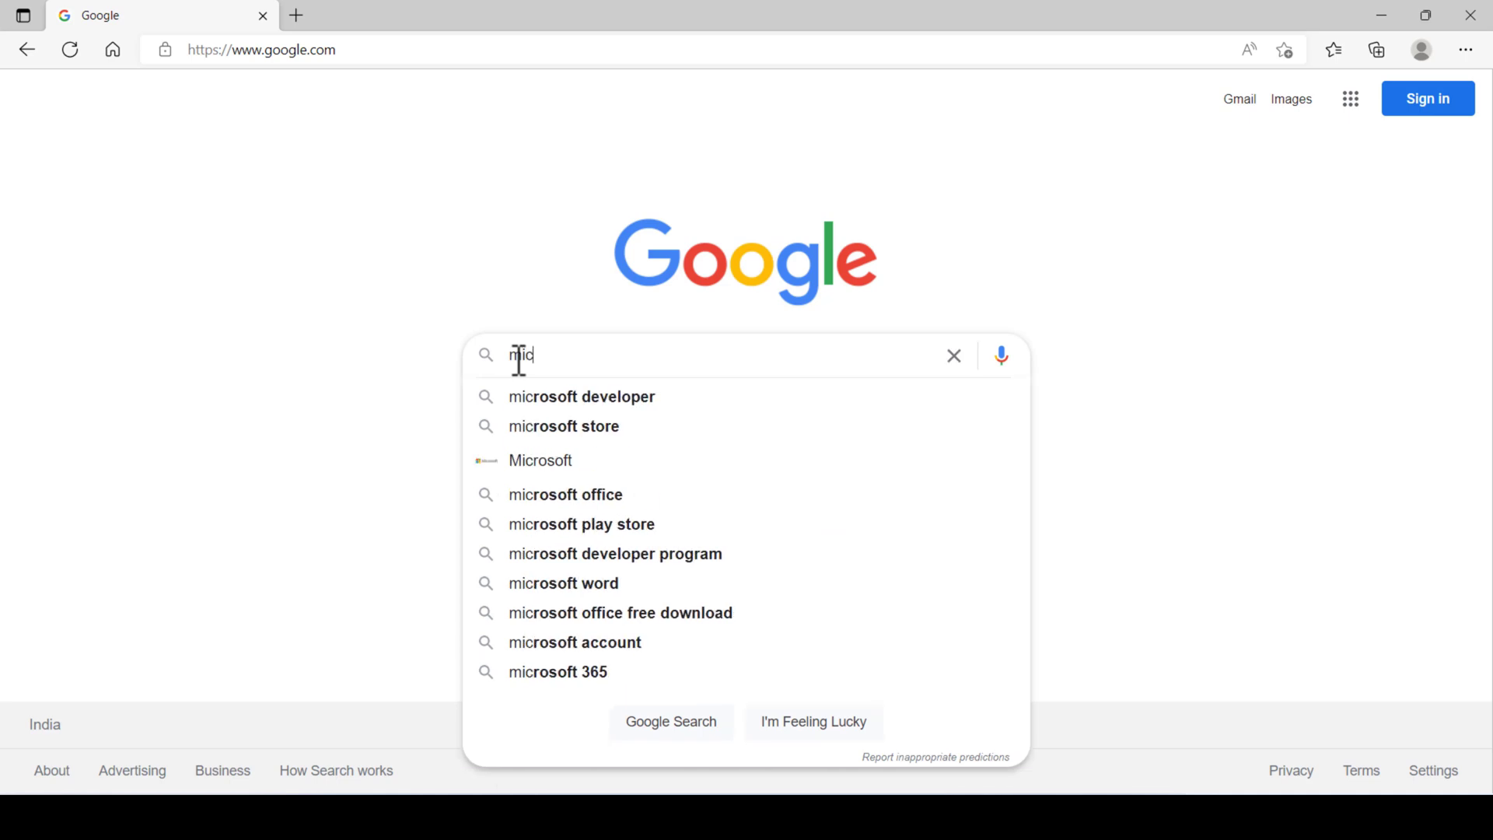
text(rosoft developer)
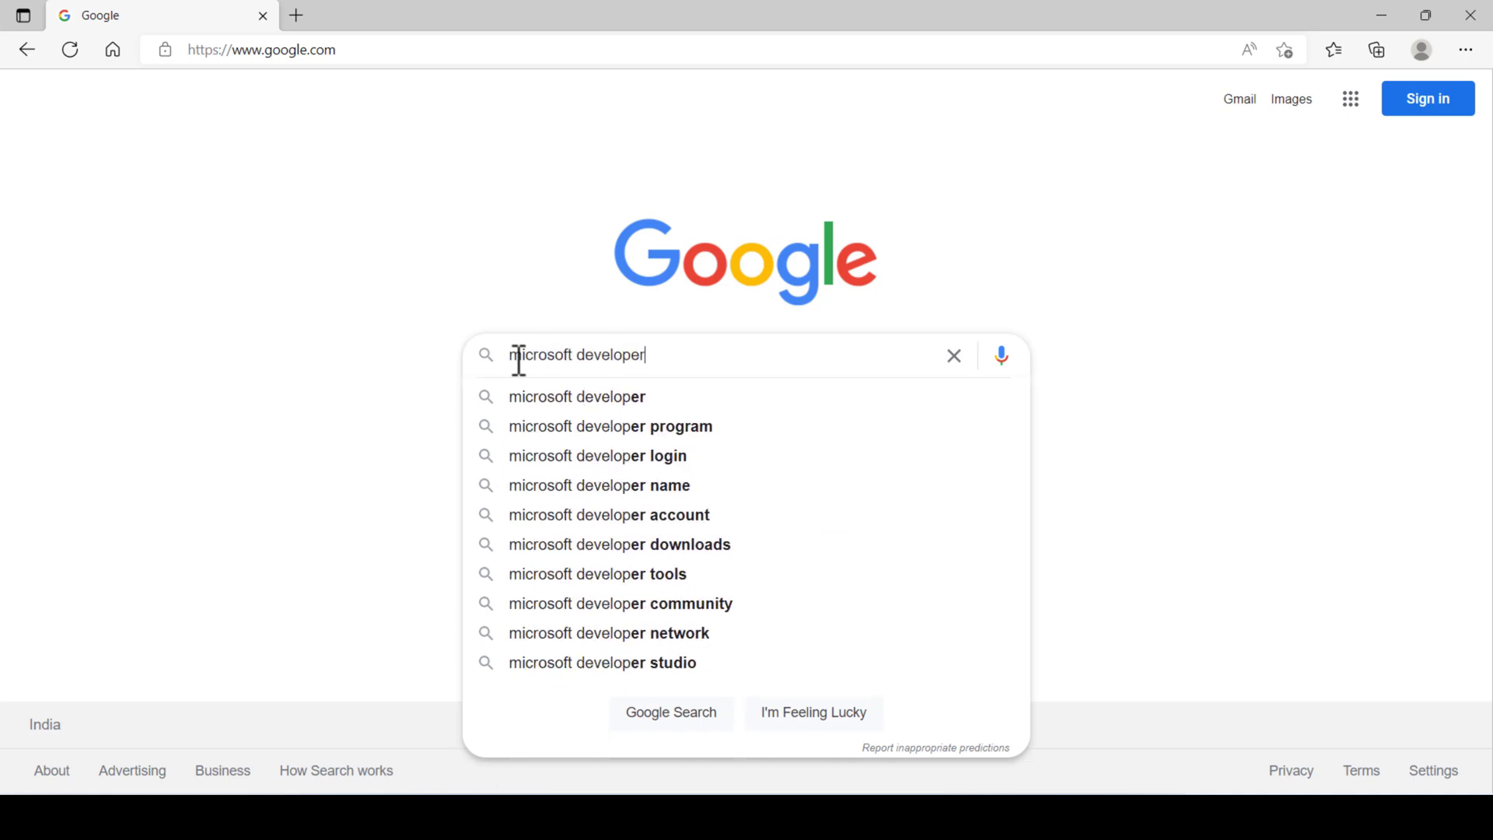
key(Return)
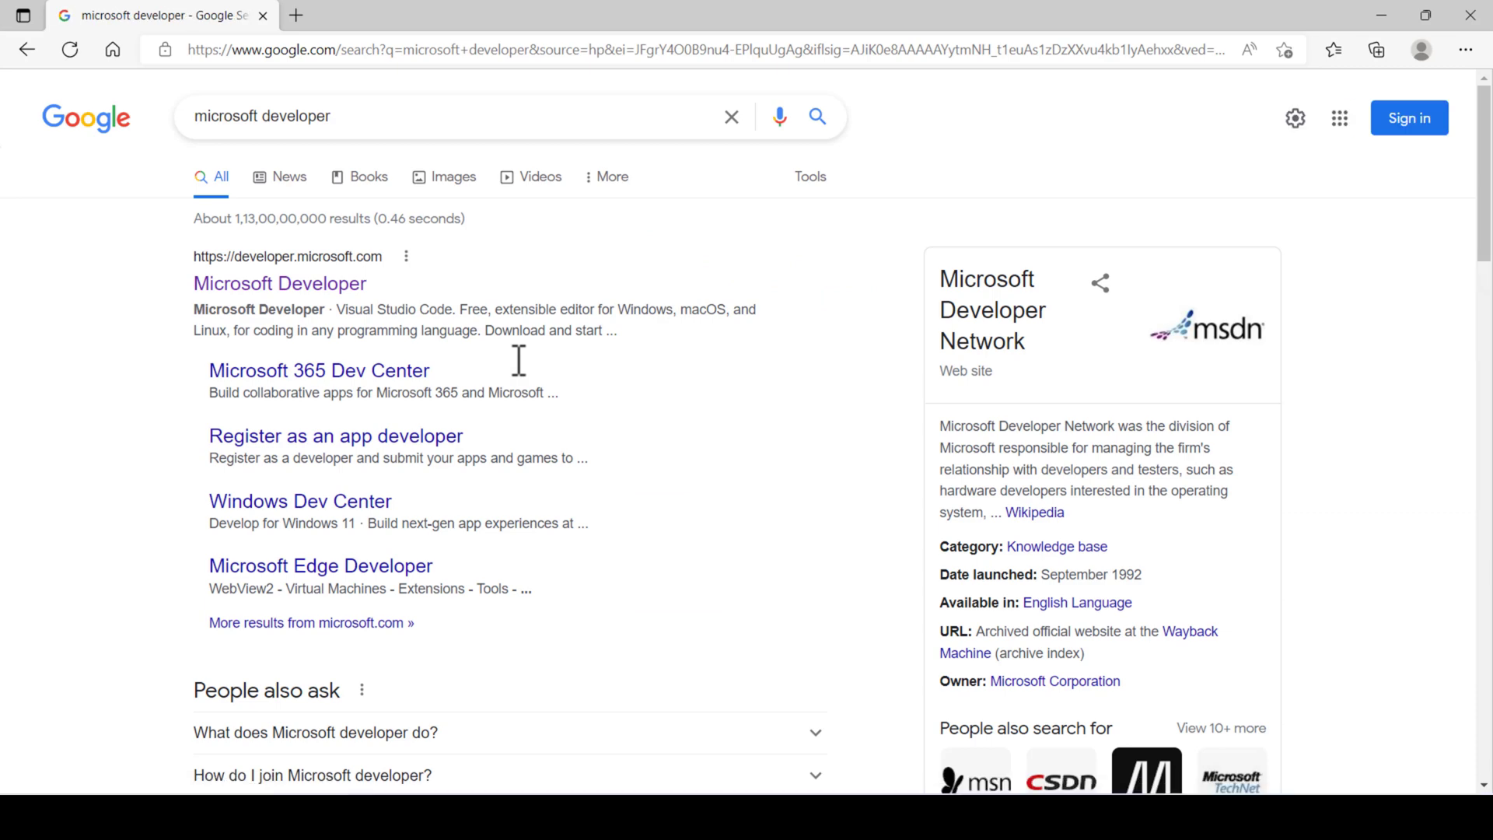
- Open the Microsoft Developer site from the search results
click(331, 294)
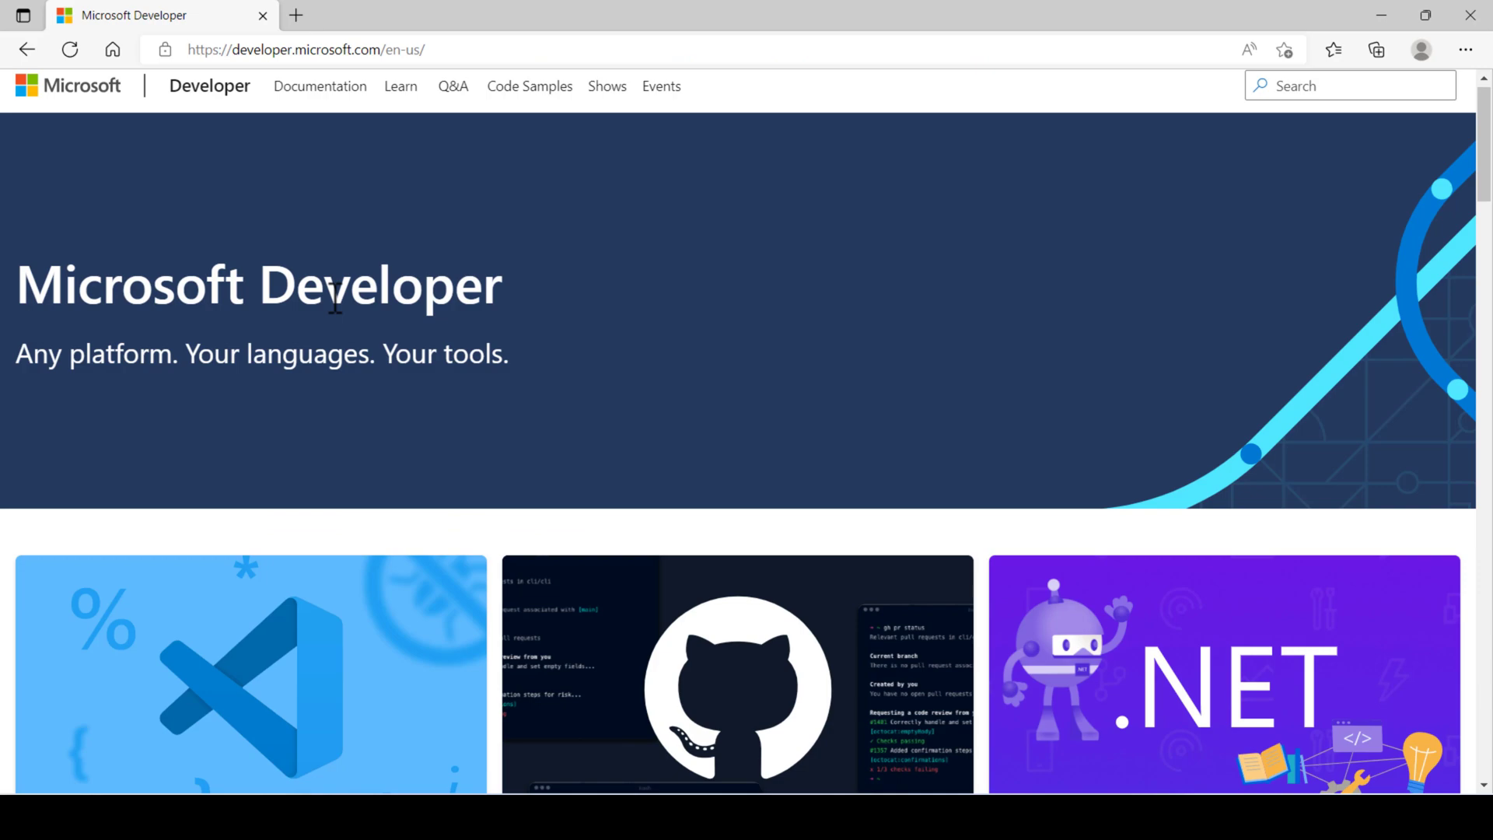
scroll(334, 315, down, 5)
scroll(333, 306, down, 15)
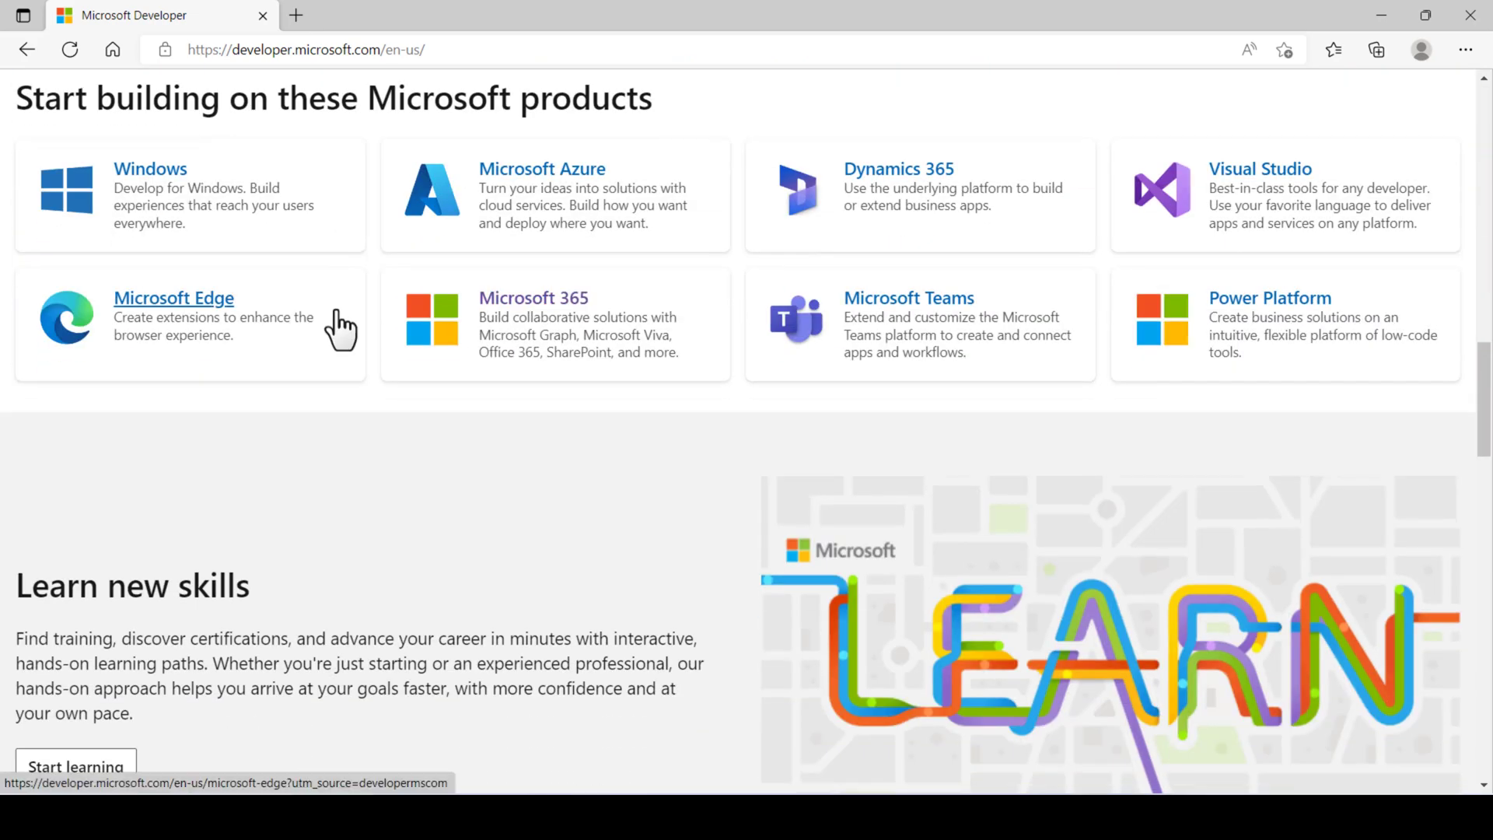
- Go to the Microsoft 365 developer page and scroll to its Community section
click(554, 307)
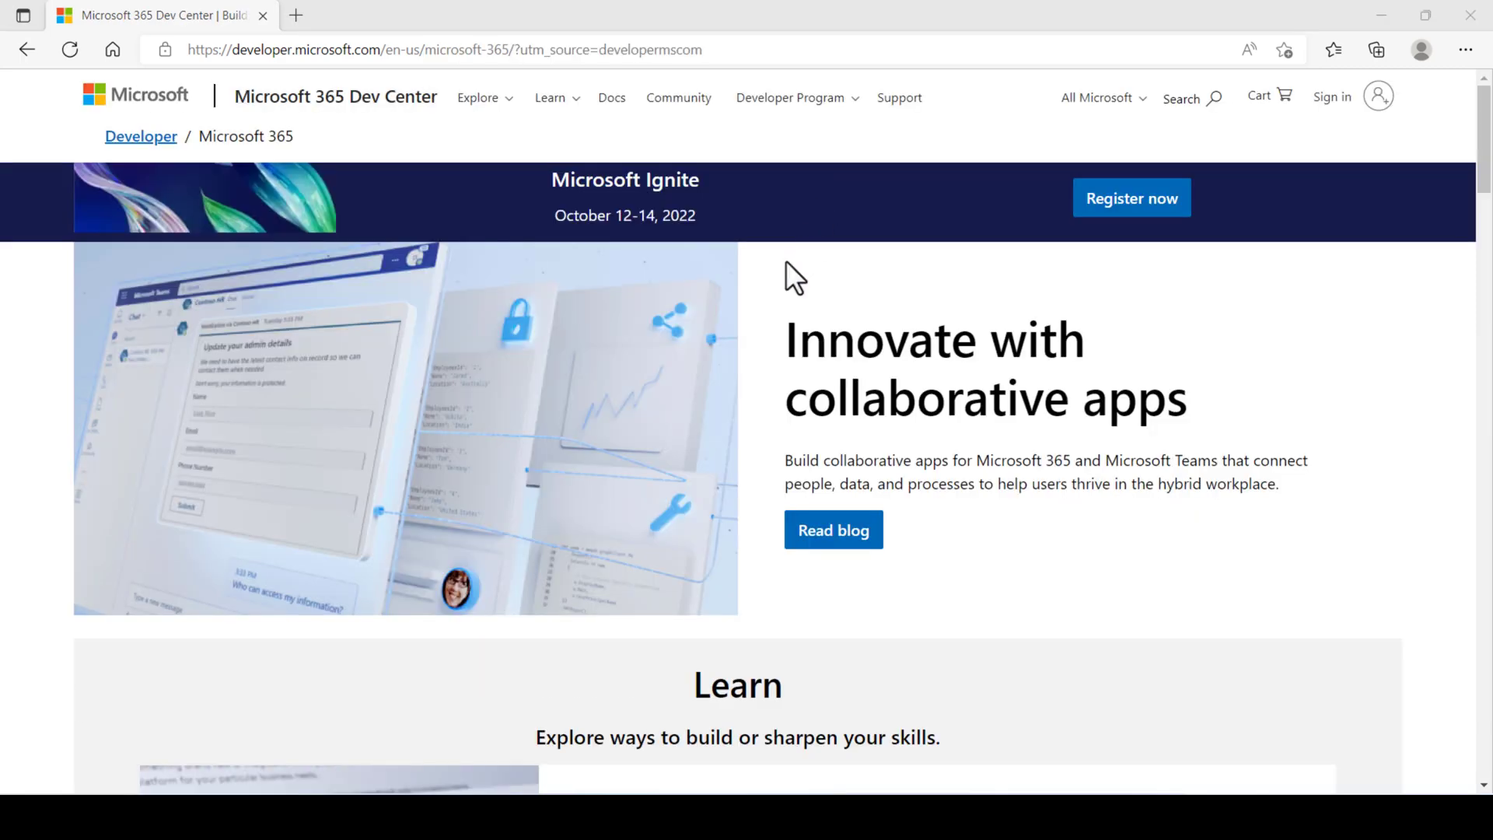
scroll(785, 262, down, 8)
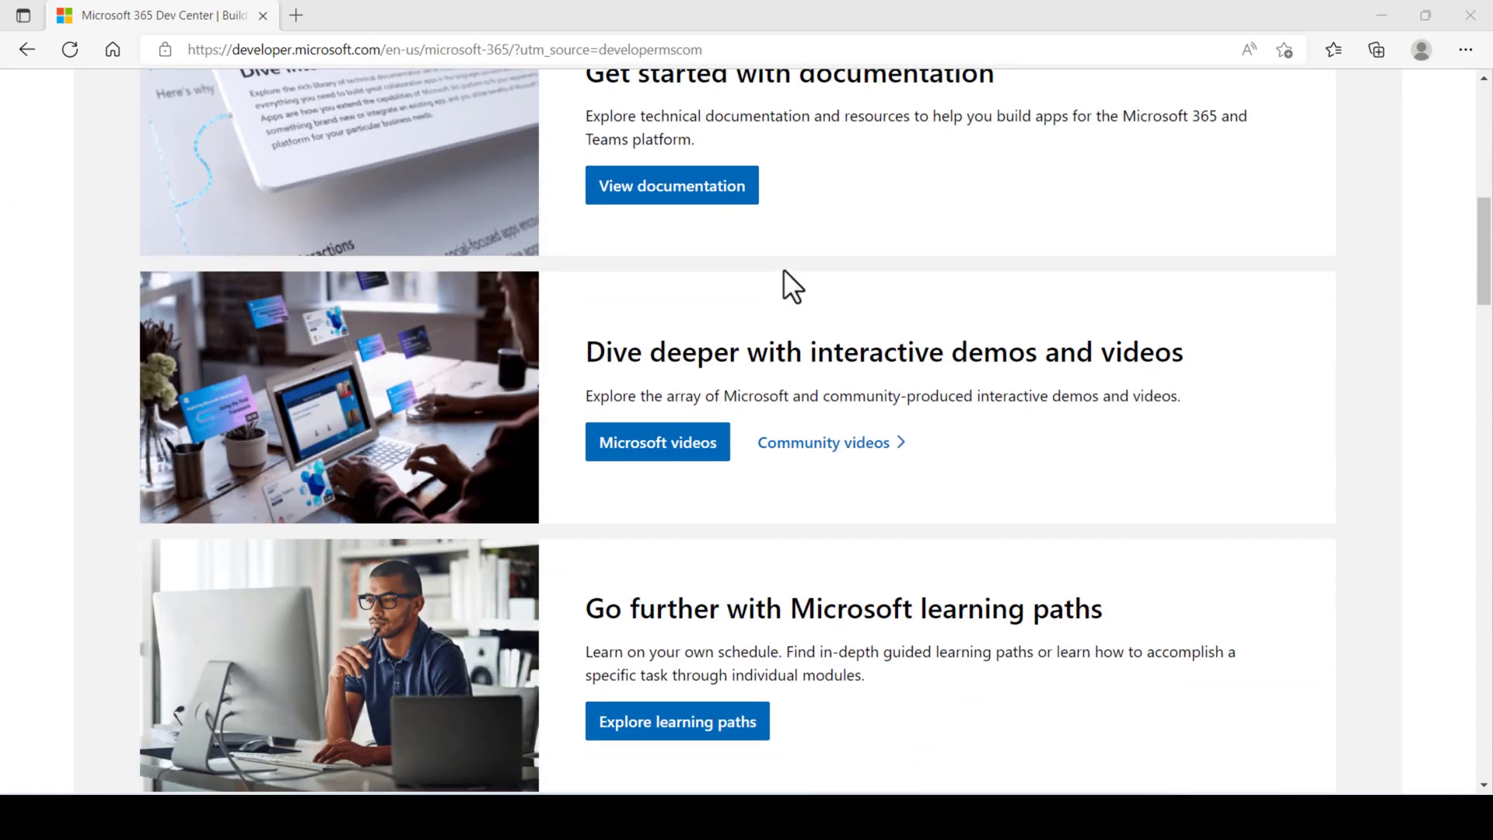
scroll(782, 272, down, 8)
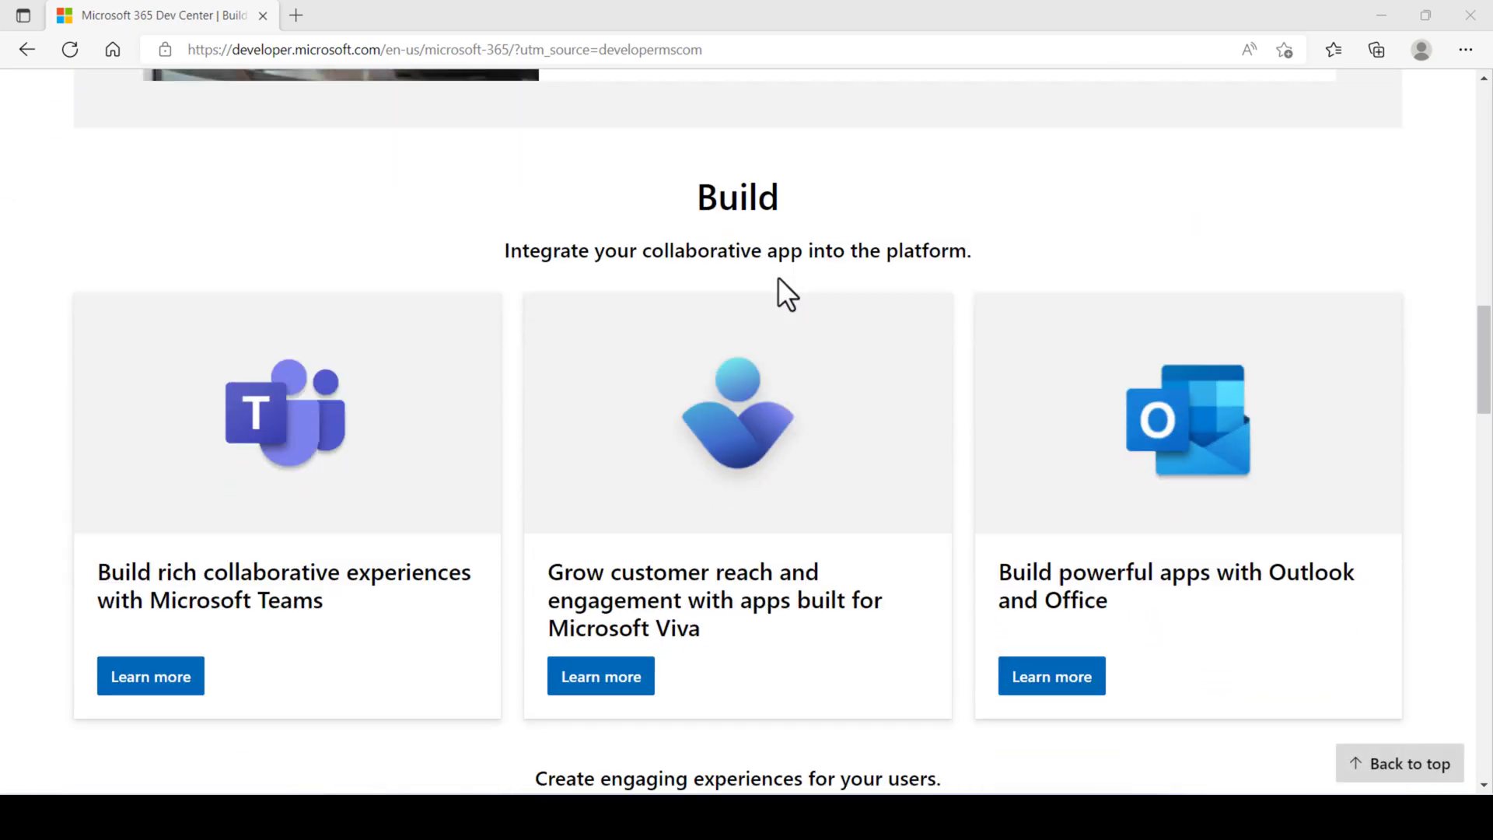
scroll(778, 278, down, 10)
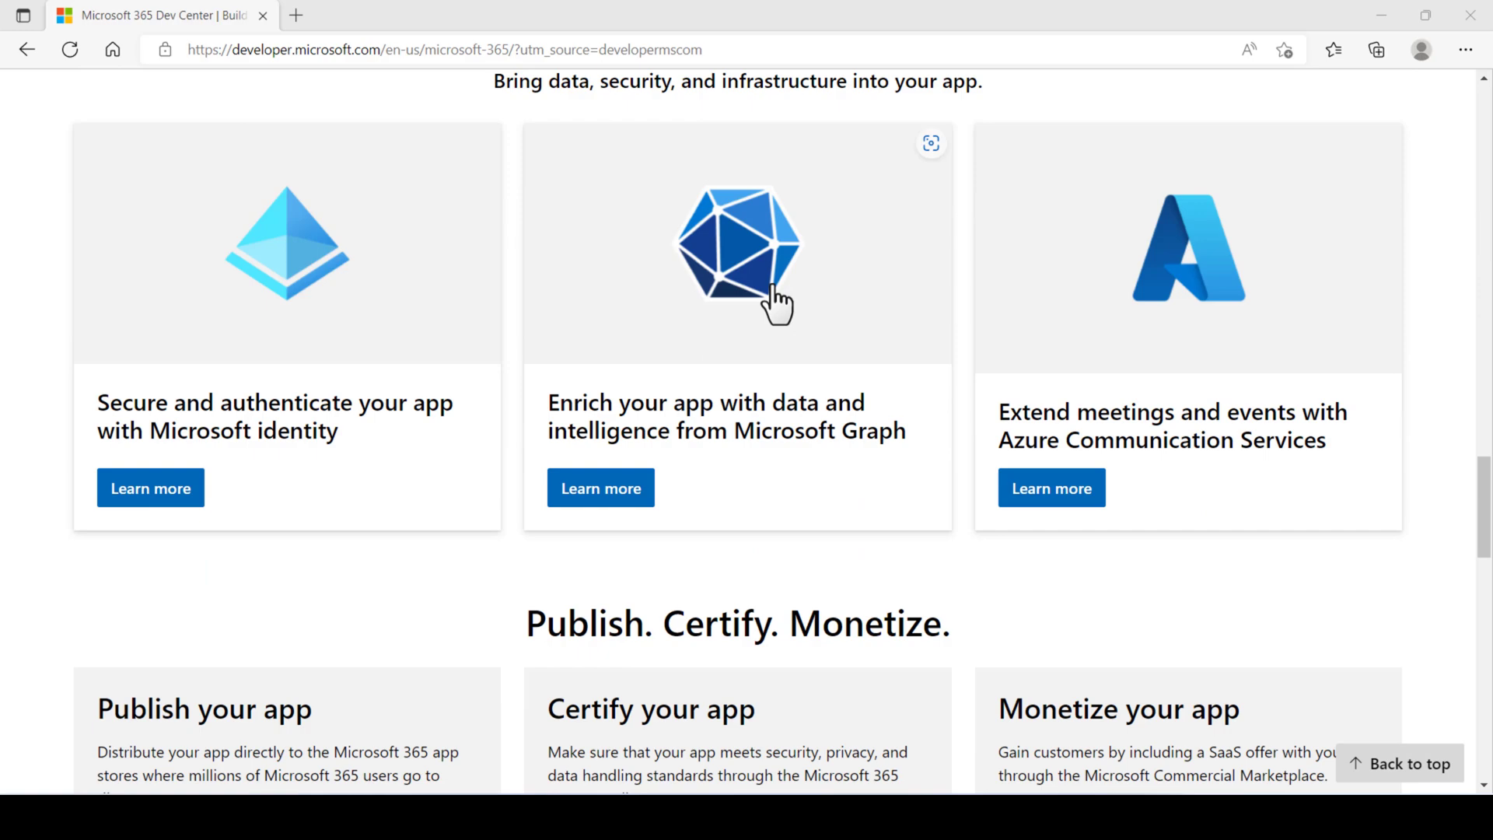
scroll(772, 288, down, 12)
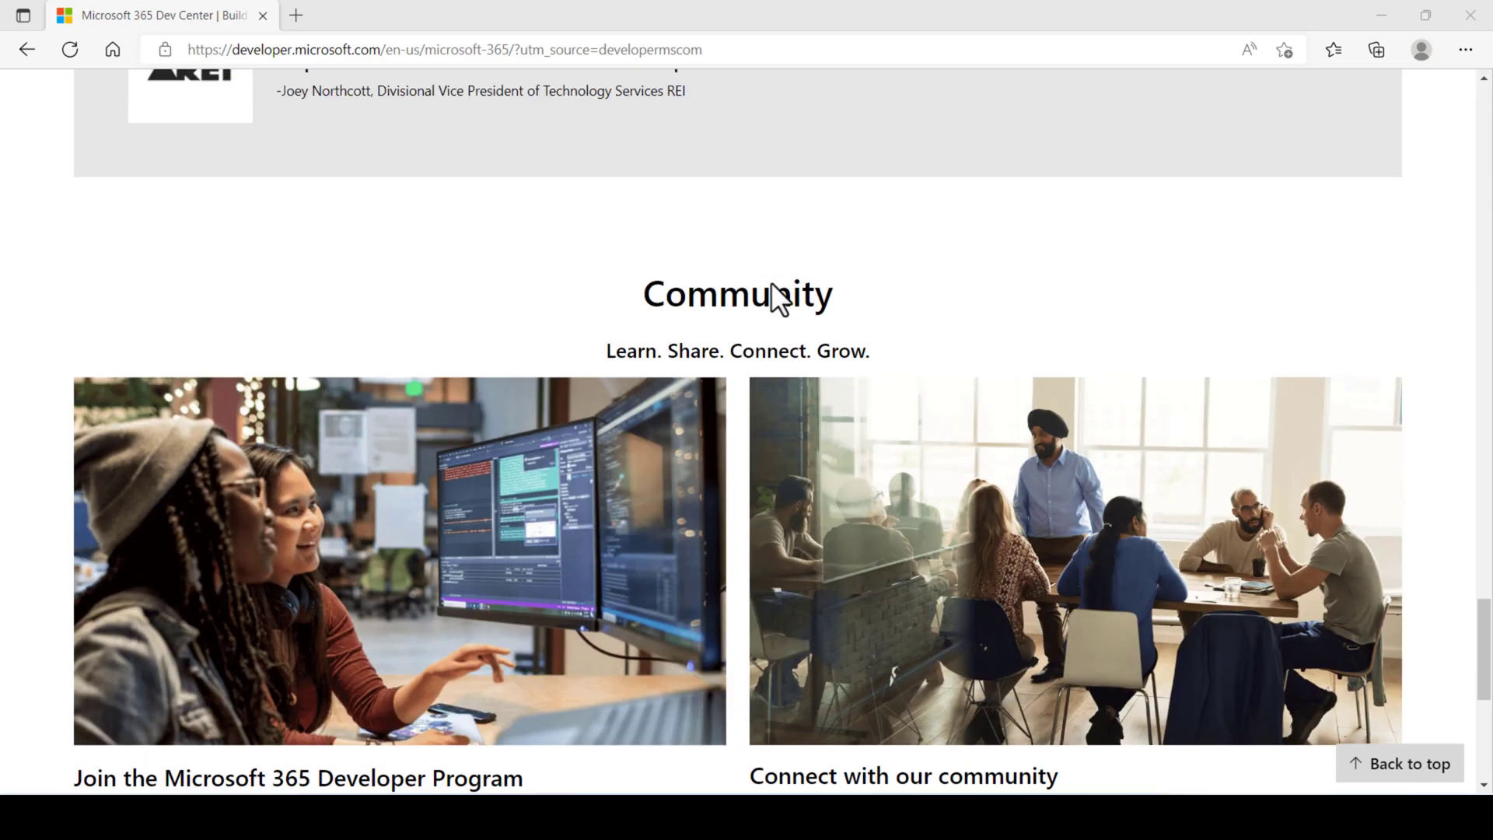
scroll(772, 294, down, 5)
scroll(766, 300, up, 1)
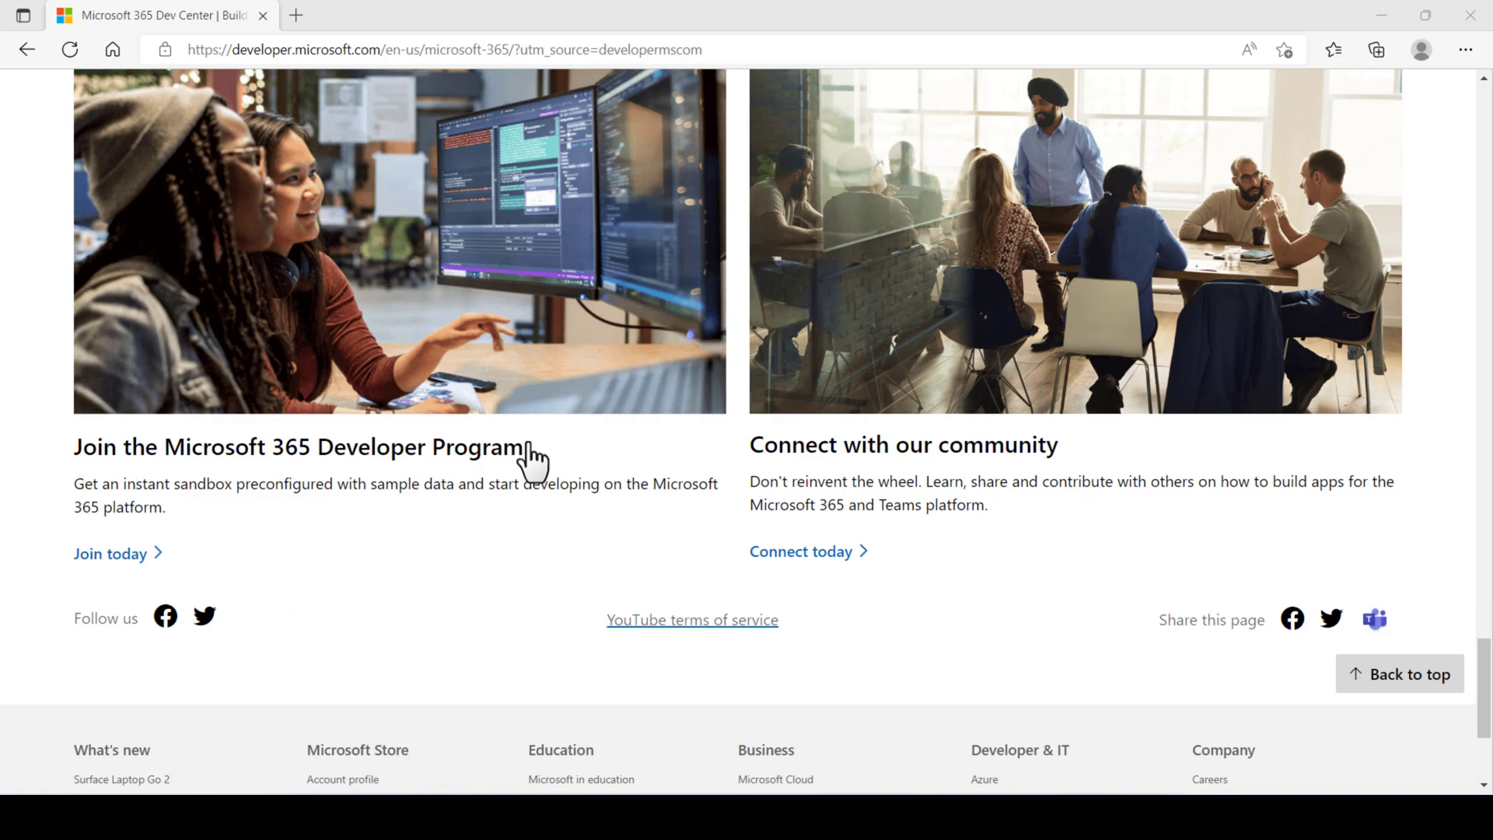
- Join the Developer Program and sign in with the Outlook account's e-mail address
click(116, 555)
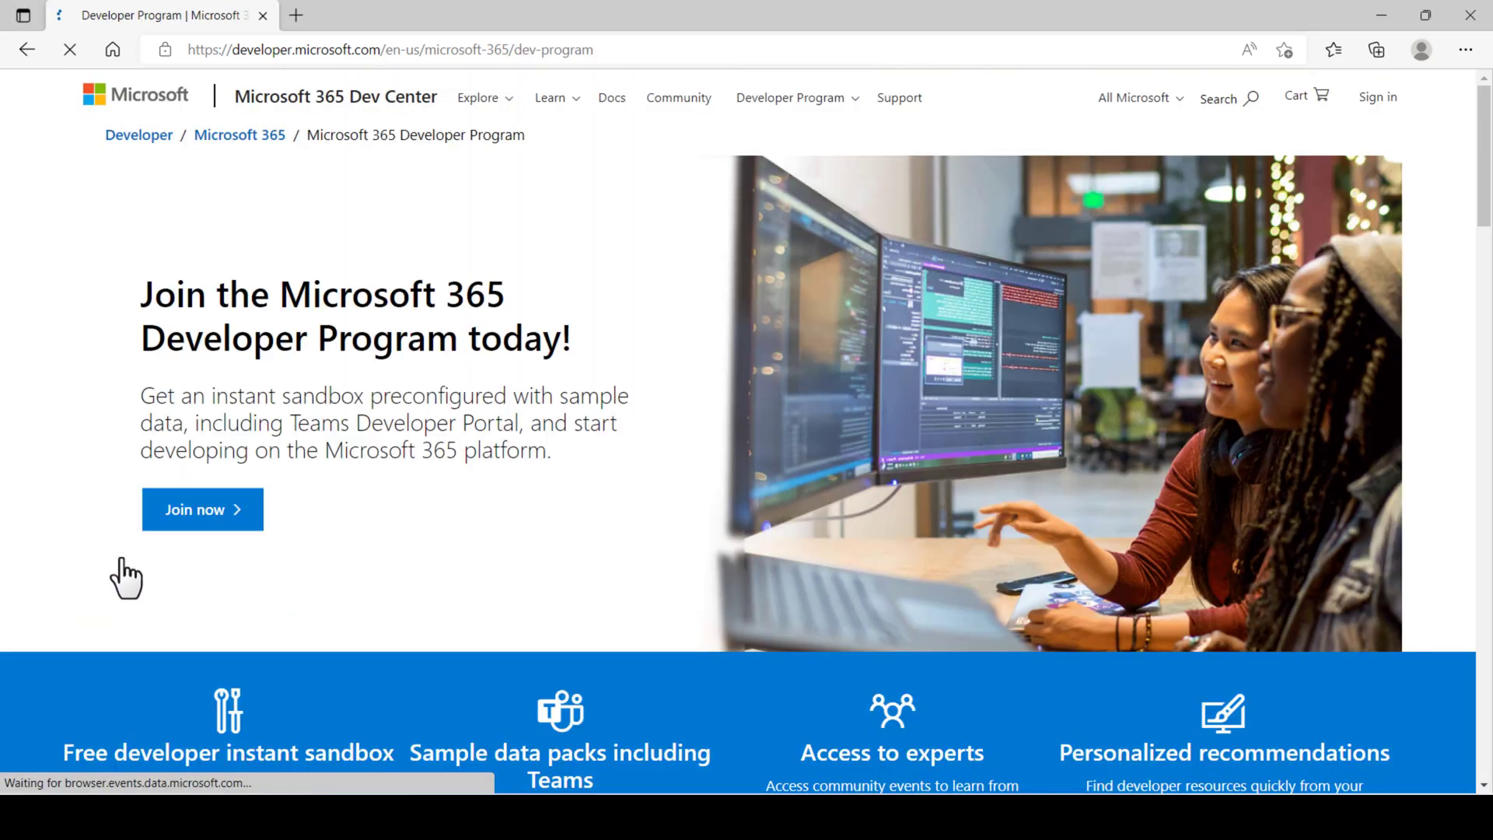
click(201, 515)
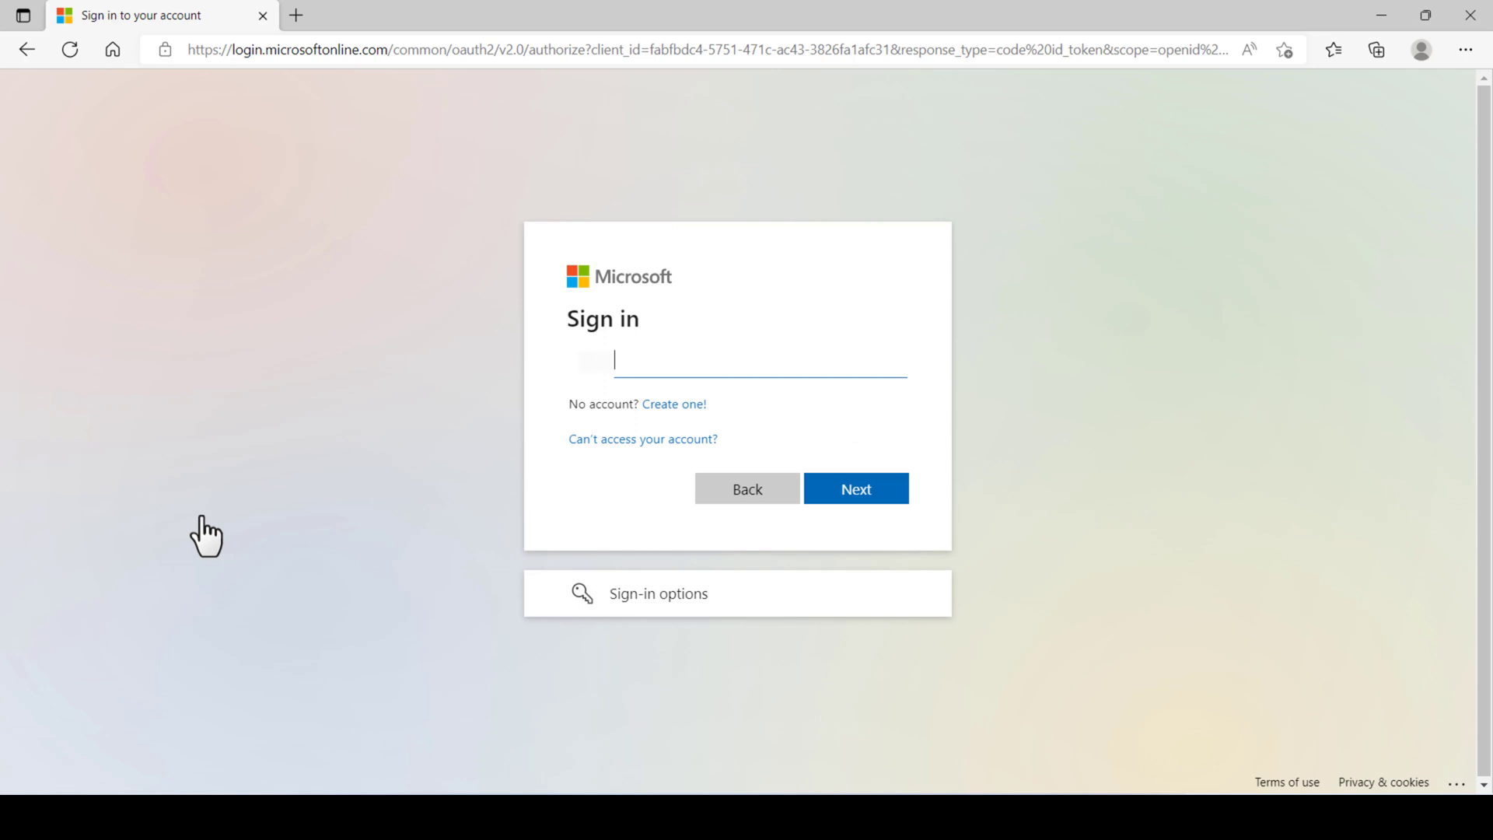
text(@outlook.com)
click(871, 497)
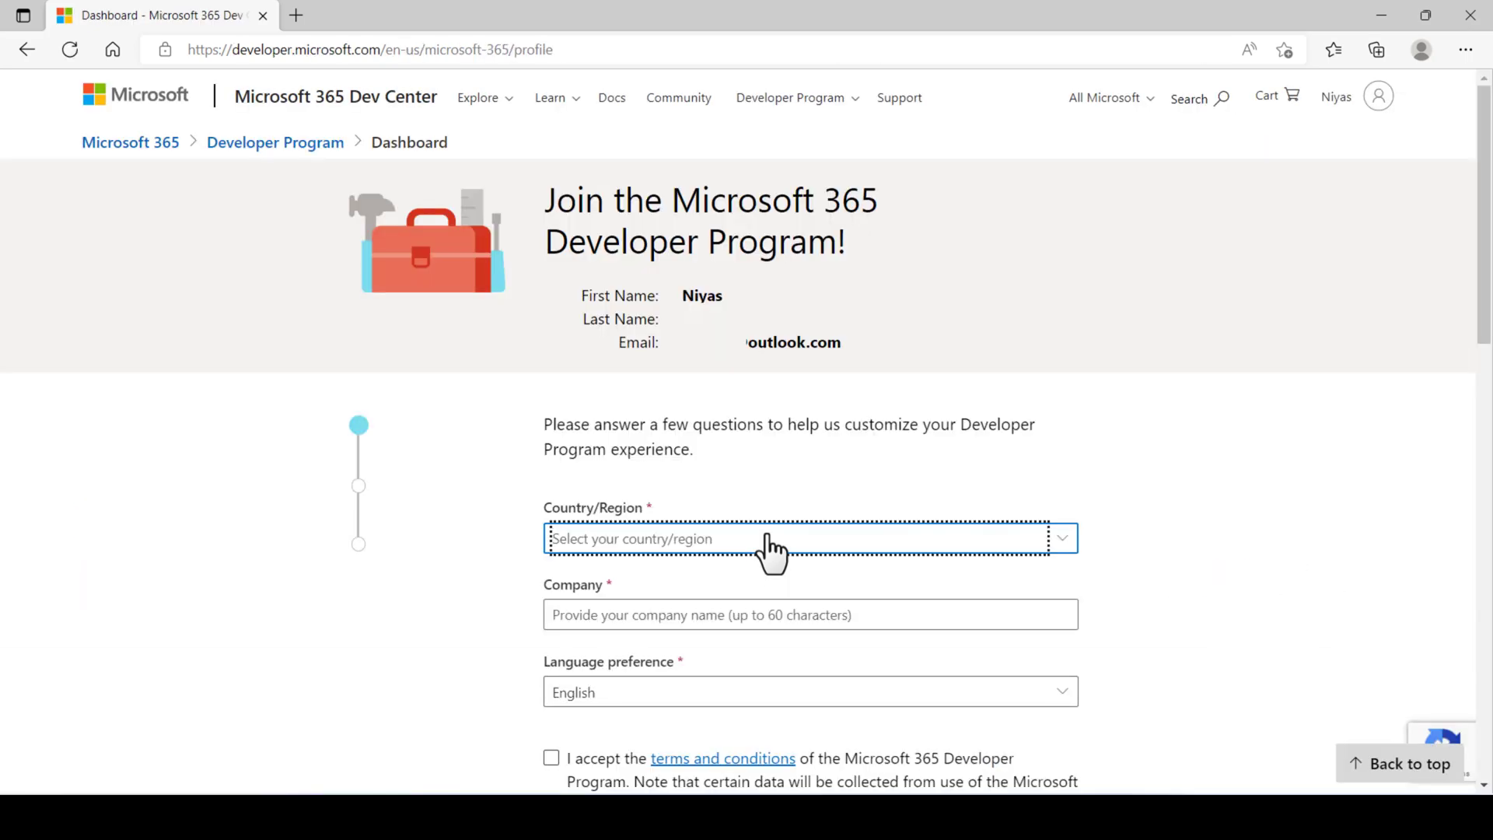
- Choose India as the country/region
click(770, 548)
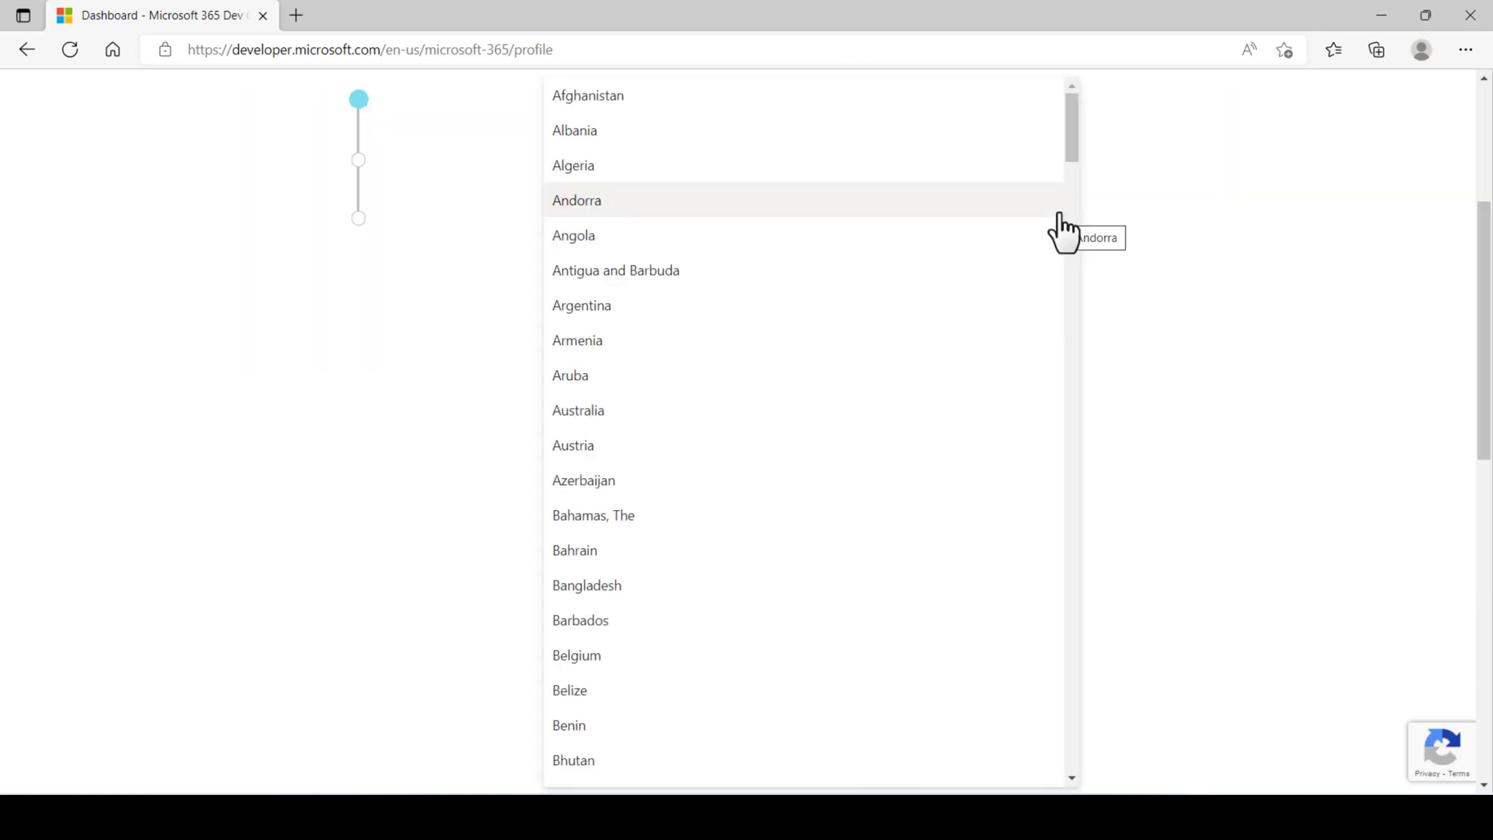
scroll(1062, 229, down, 20)
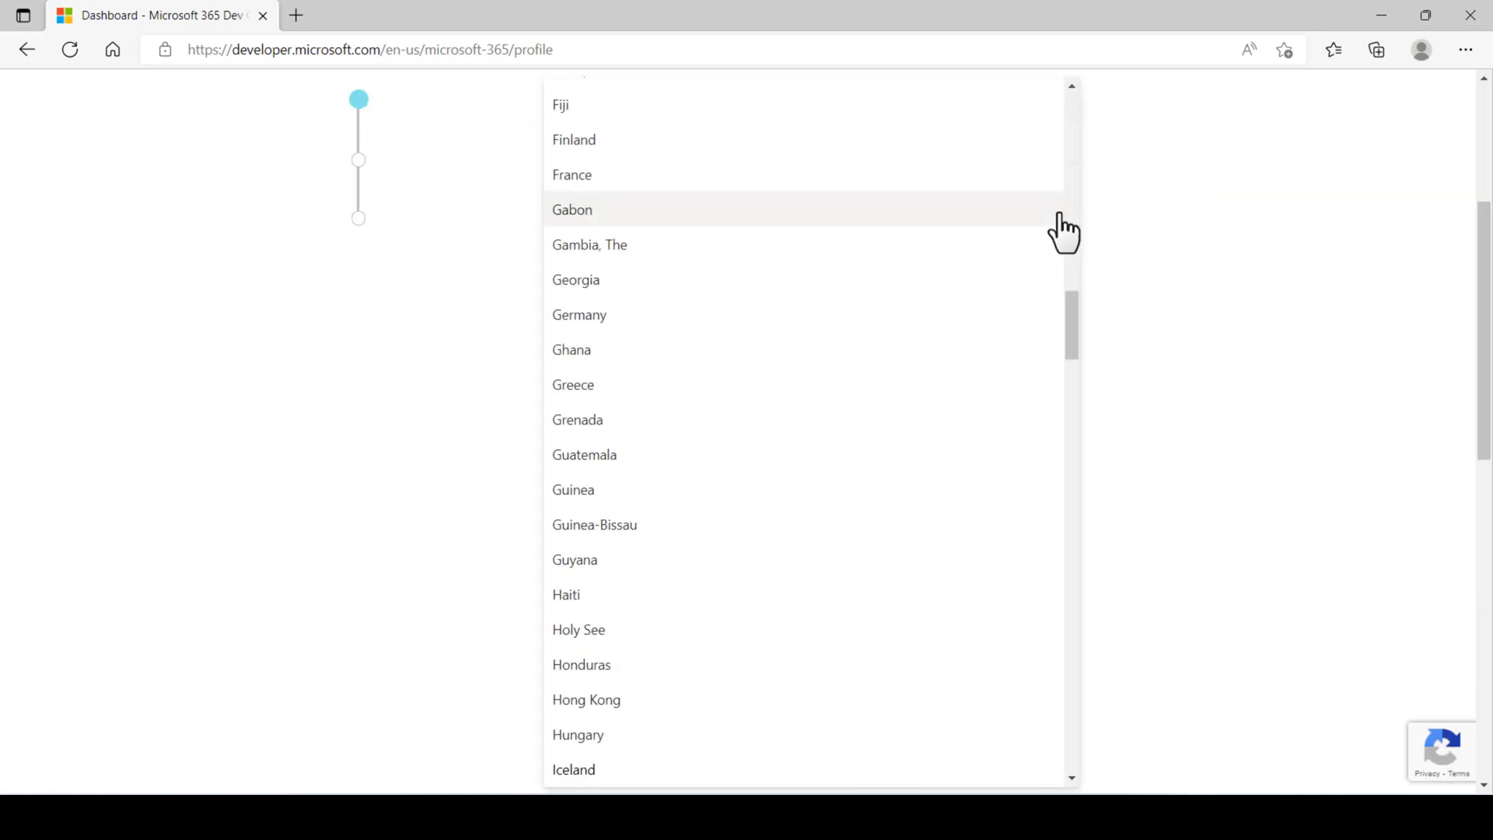
scroll(1062, 229, down, 1)
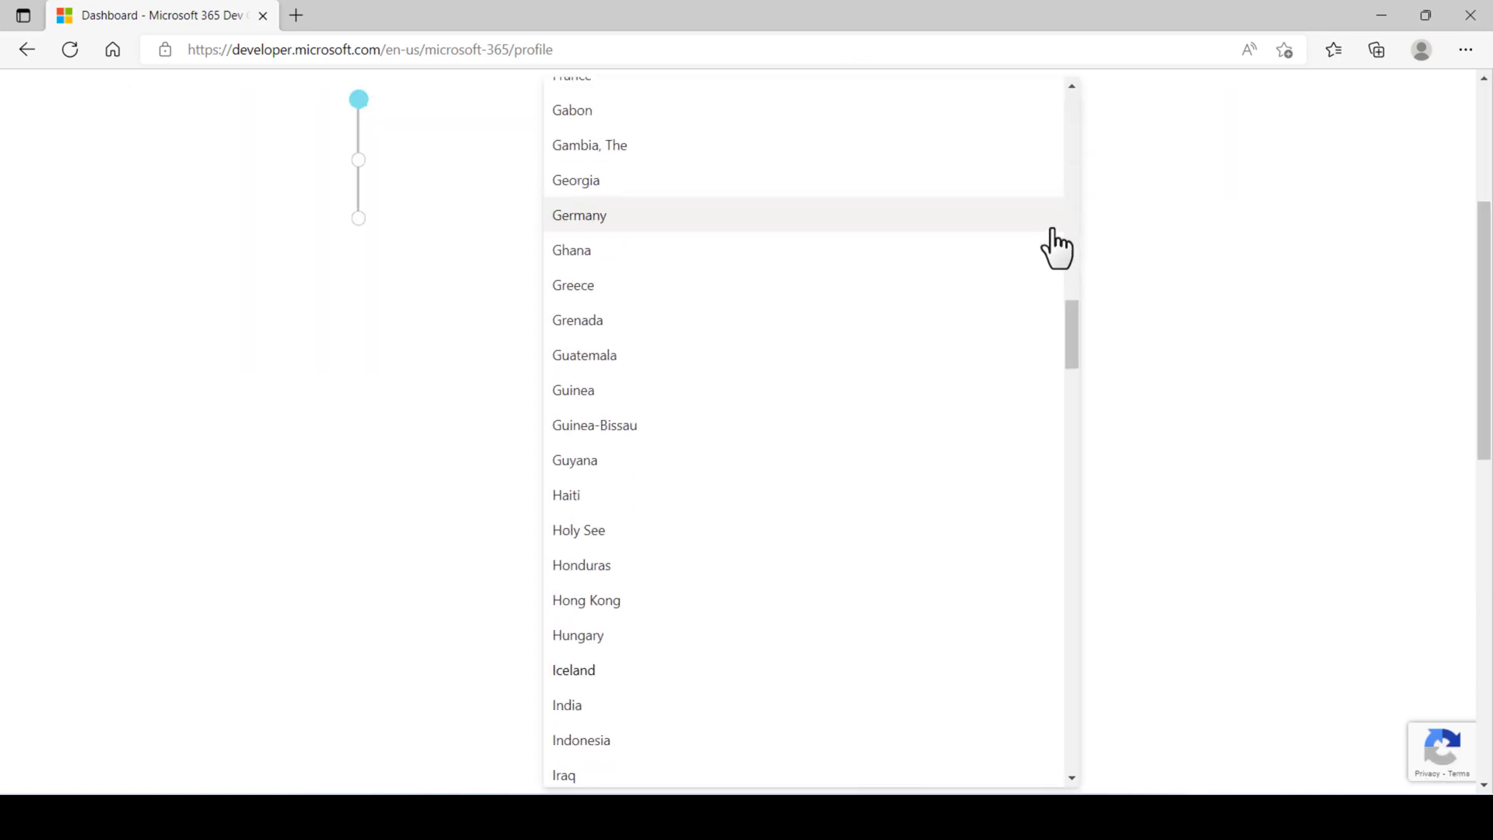
click(571, 696)
- Enter company Techzain.com and accept the program's terms and conditions
click(689, 291)
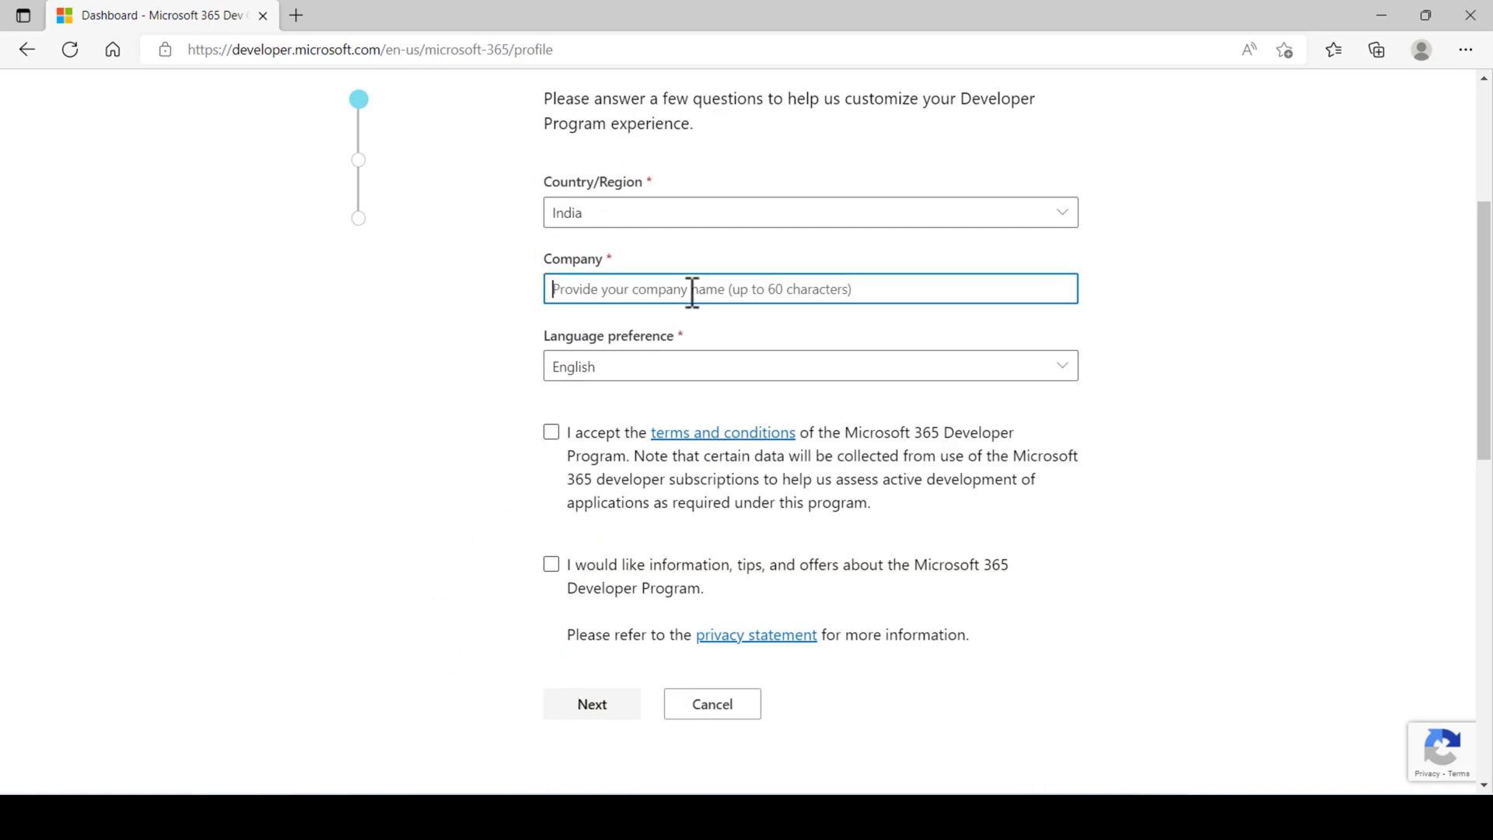
text(Techzain.com)
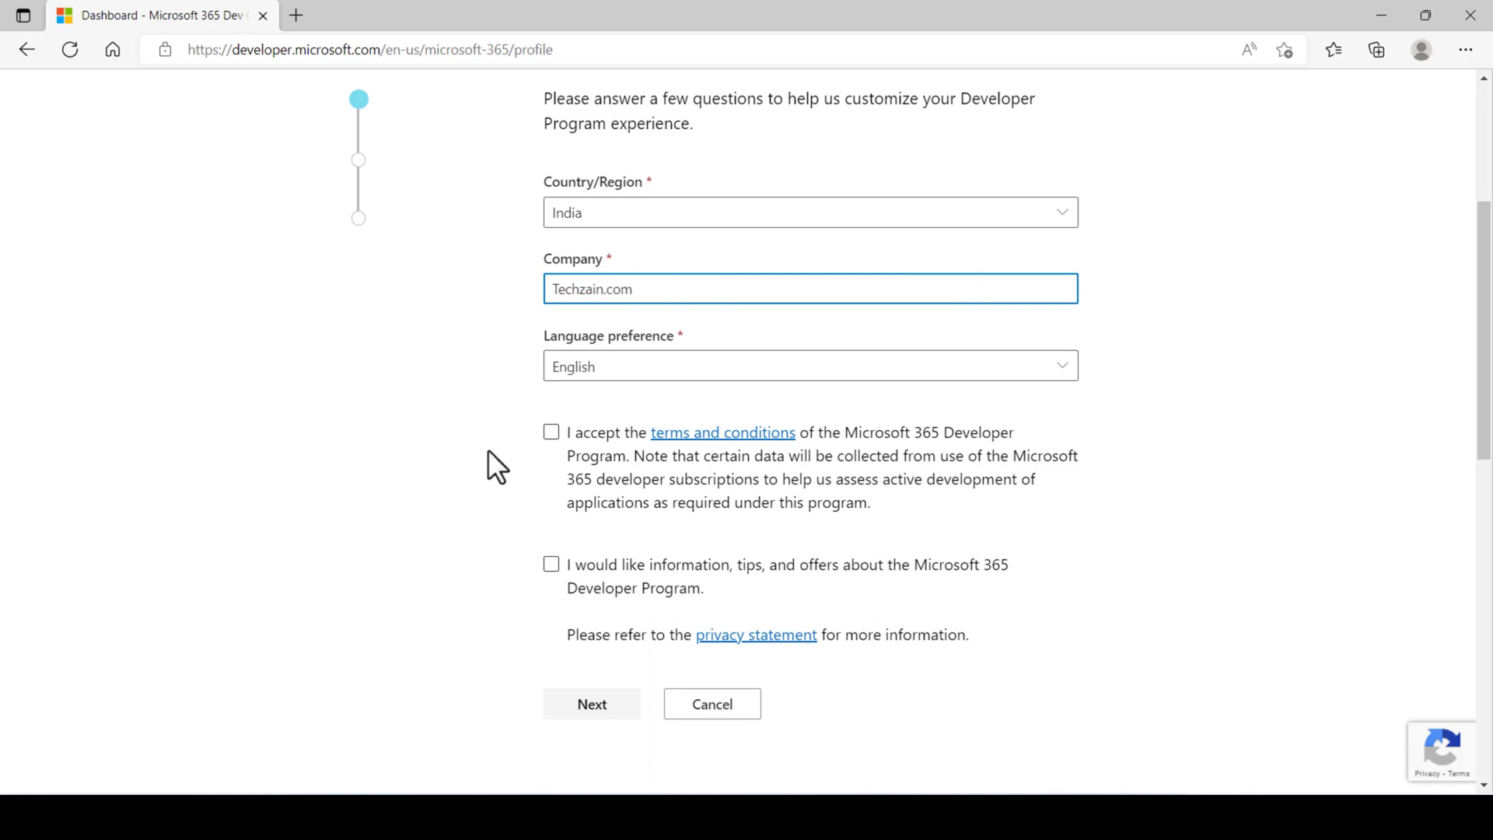
scroll(487, 449, down, 1)
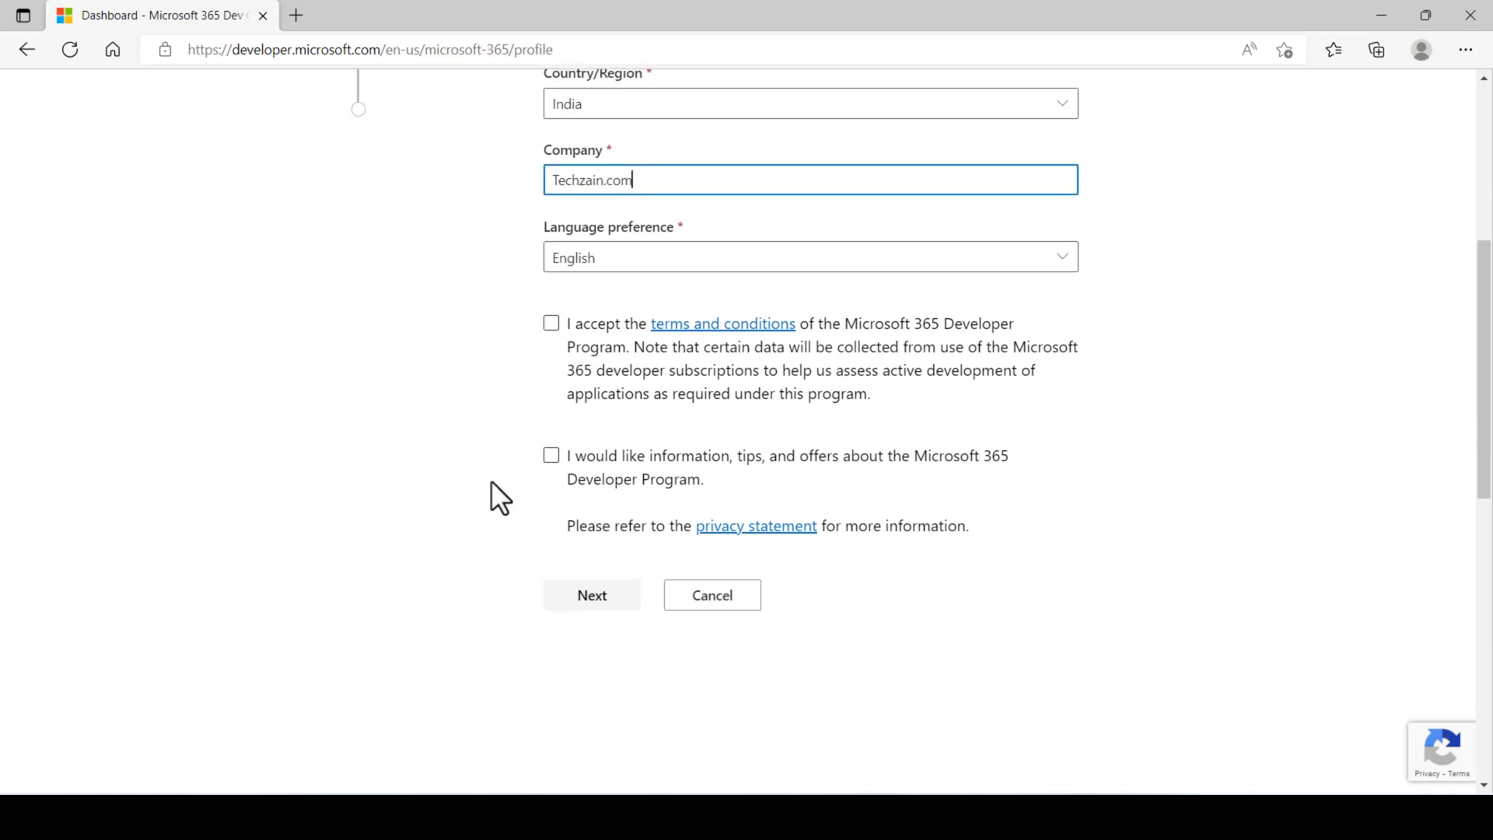
click(553, 327)
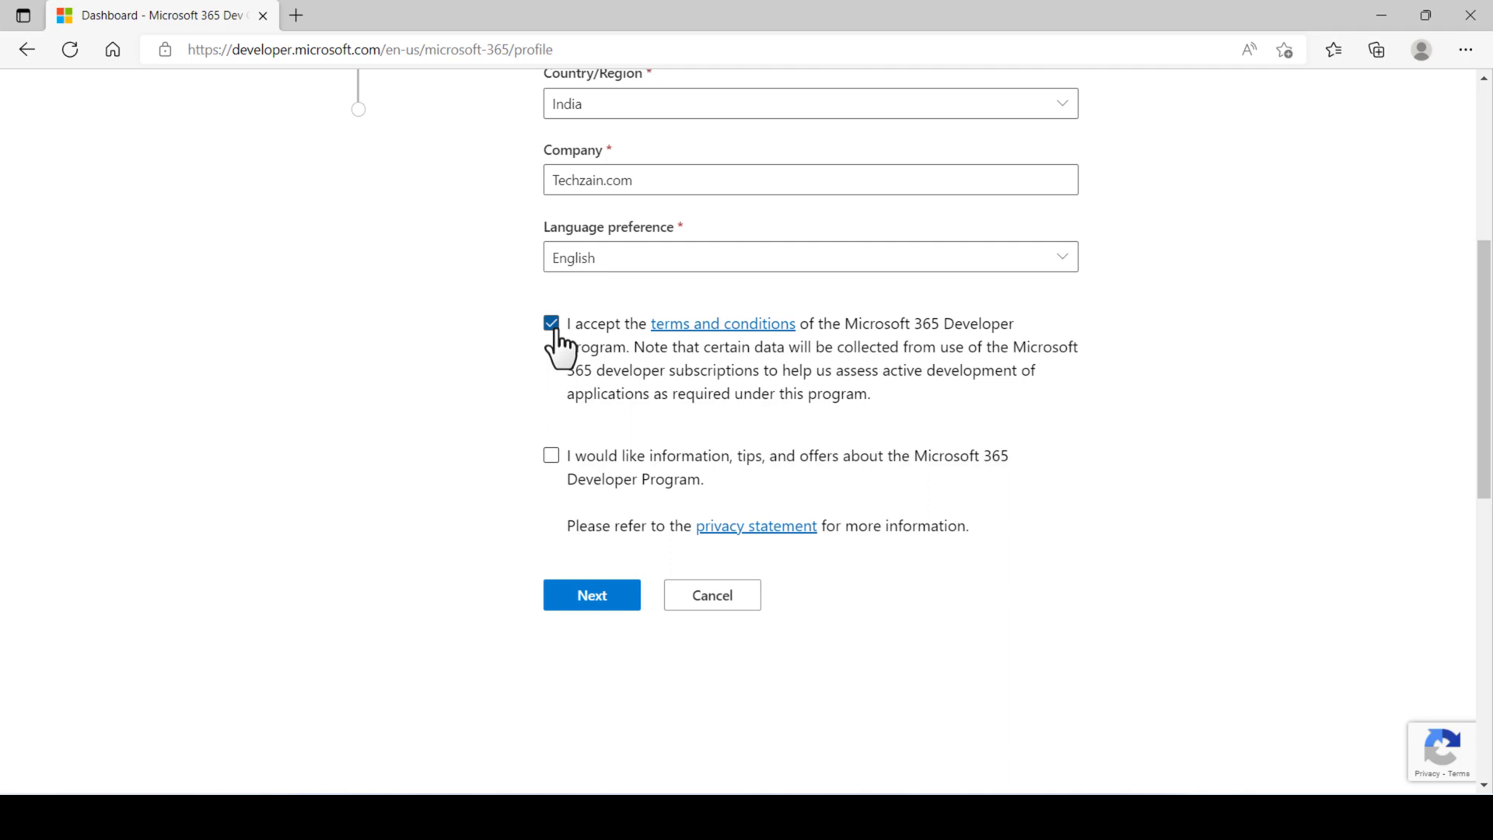
- Answer 'Custom solutions for my own customers', pick Microsoft Teams, and save the profile
click(590, 600)
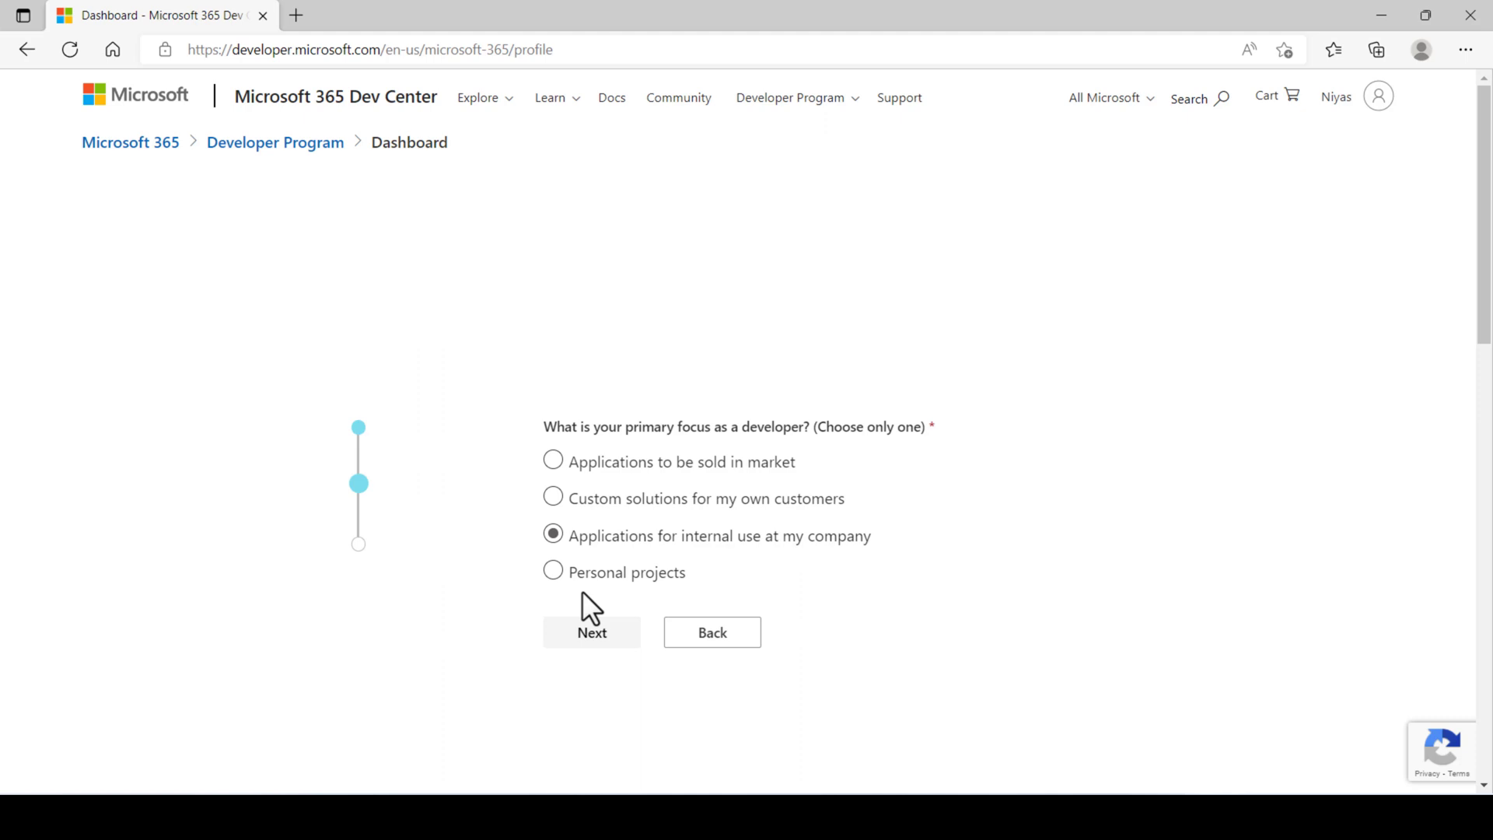
click(588, 502)
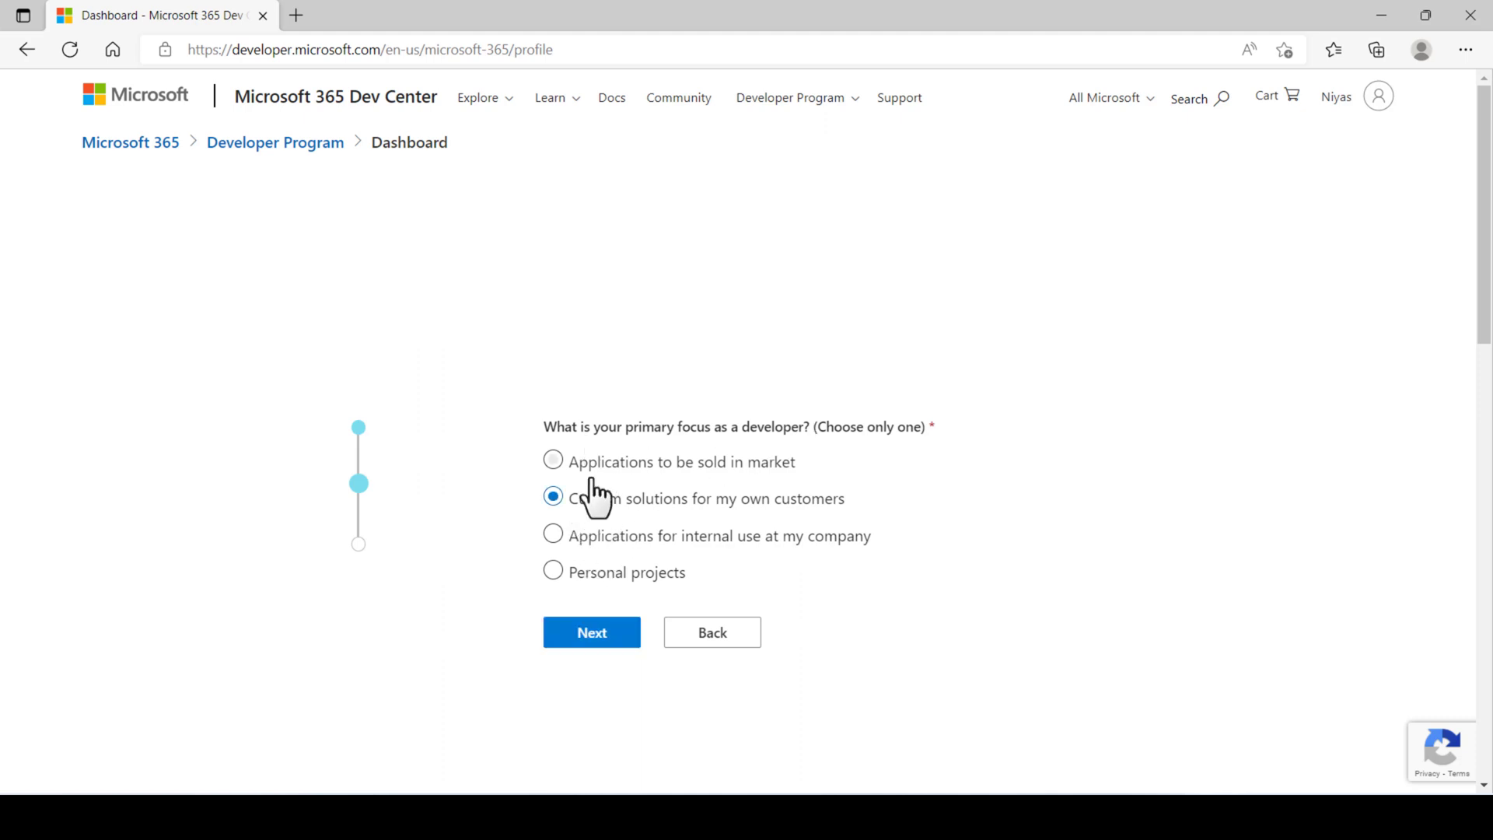
click(566, 633)
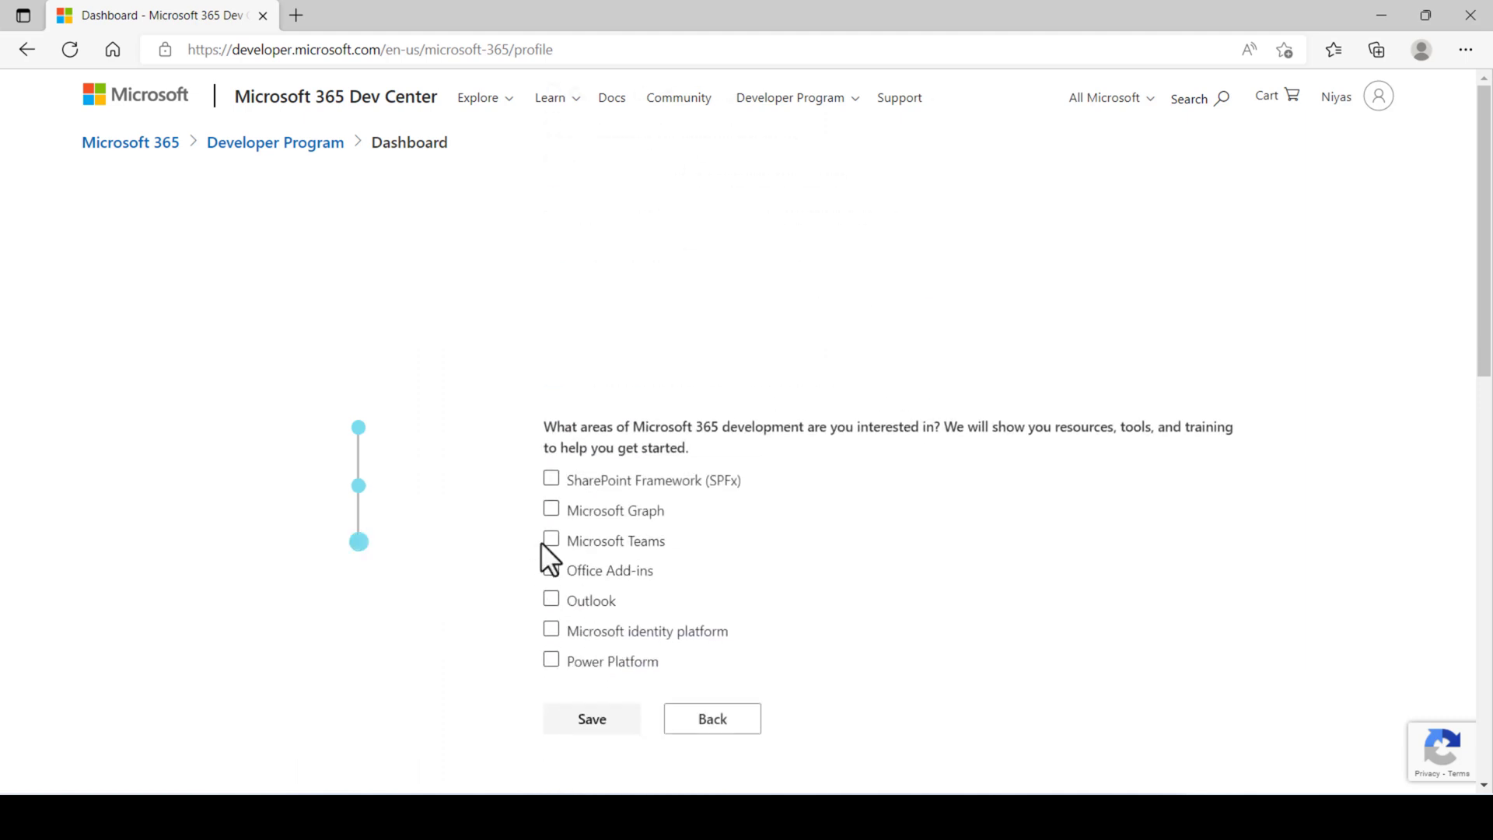
click(549, 542)
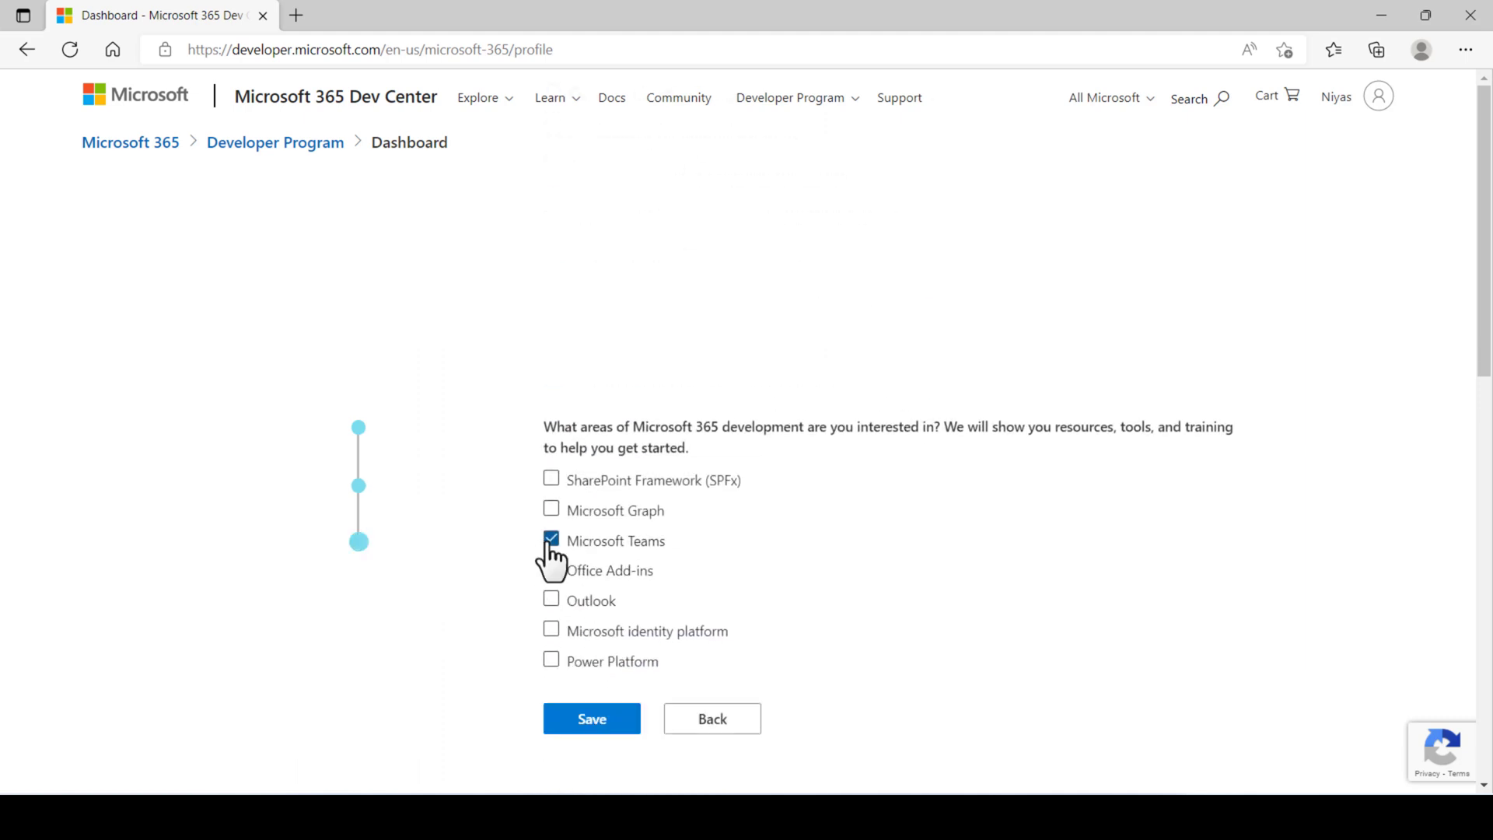
click(582, 719)
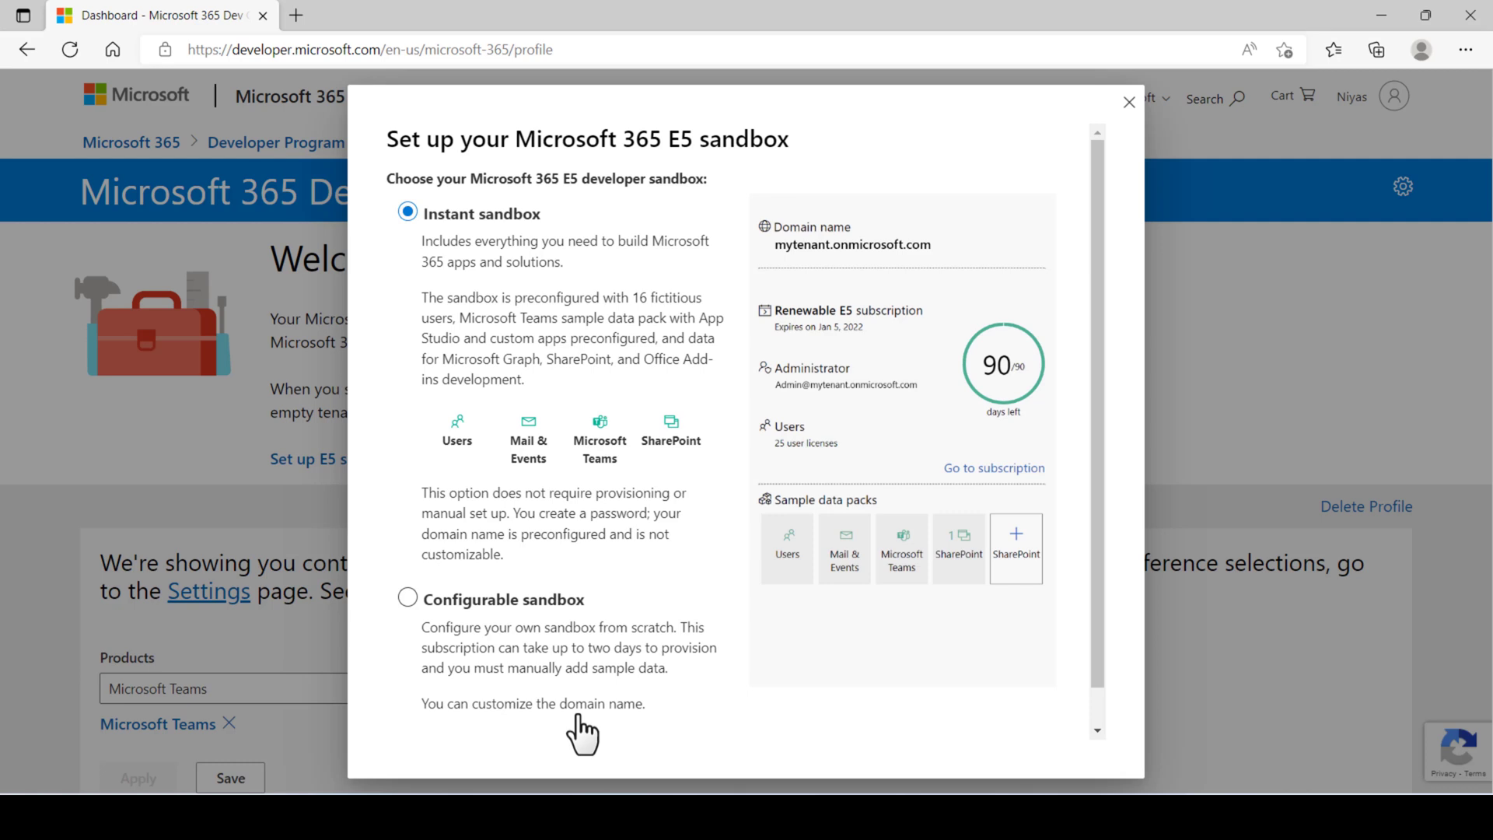
- Choose the configurable sandbox instead of the instant one
click(494, 604)
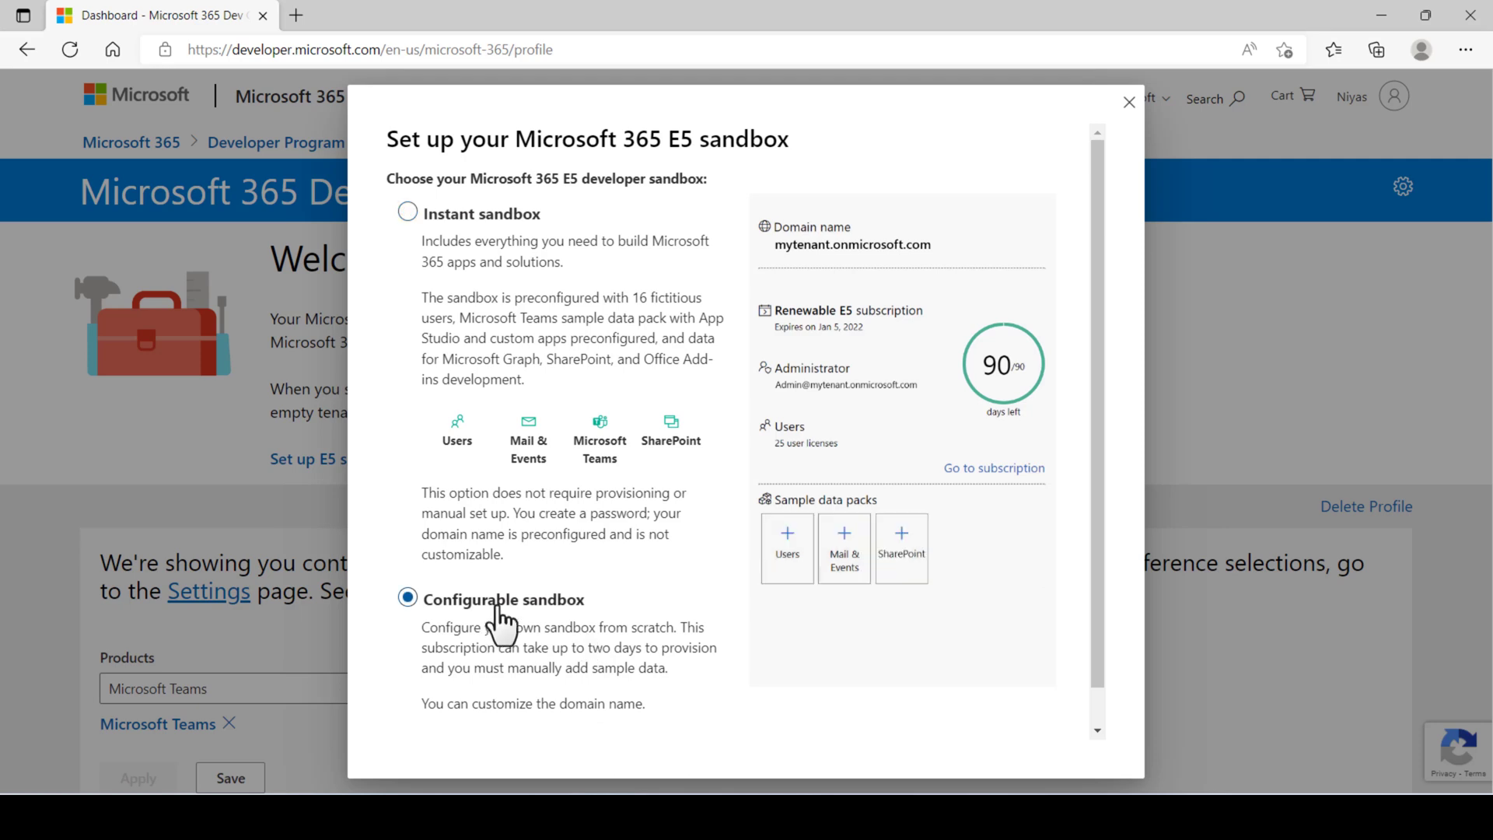
scroll(631, 588, down, 1)
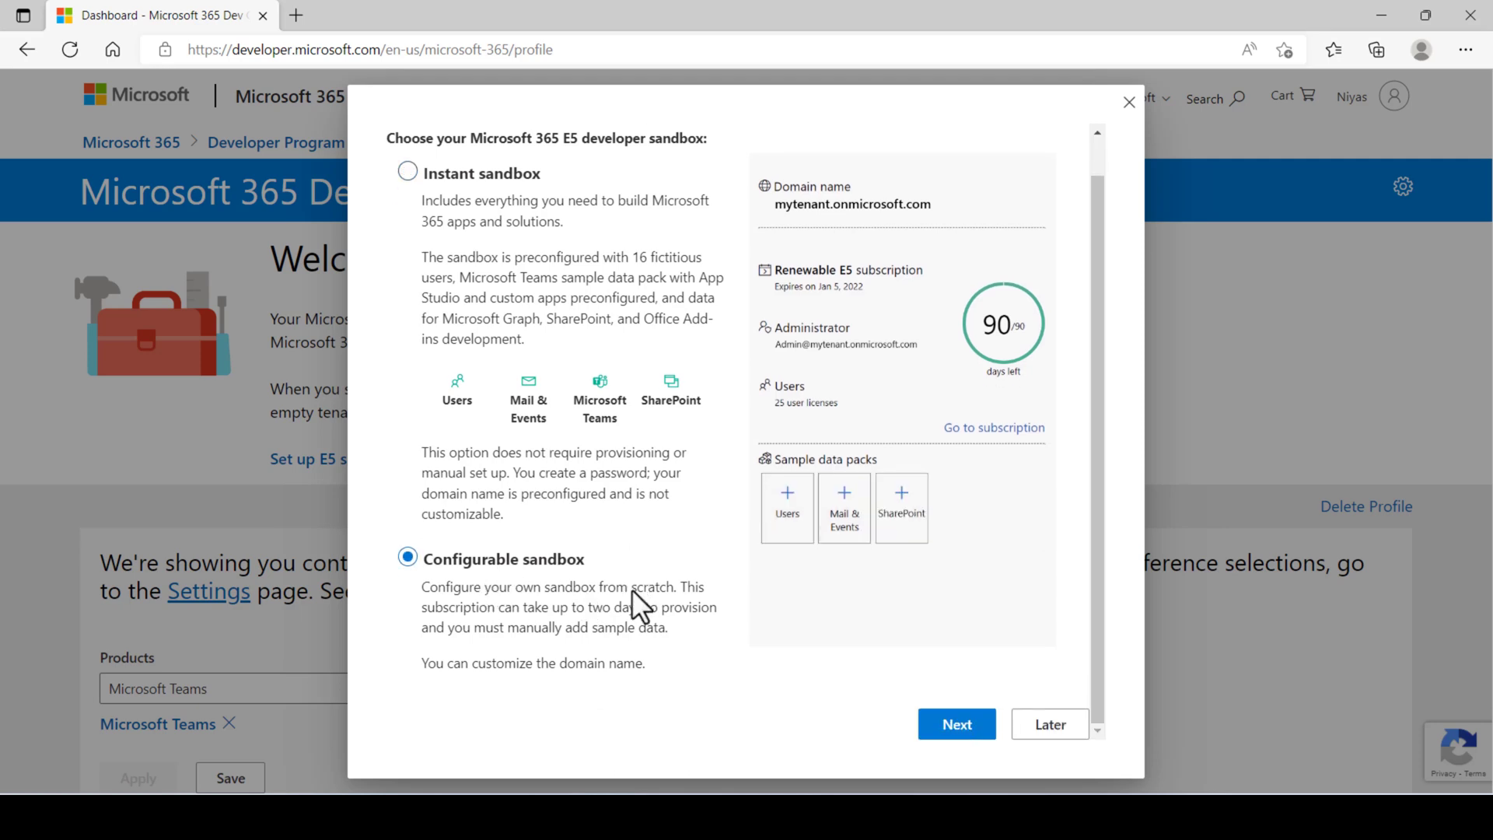
click(953, 727)
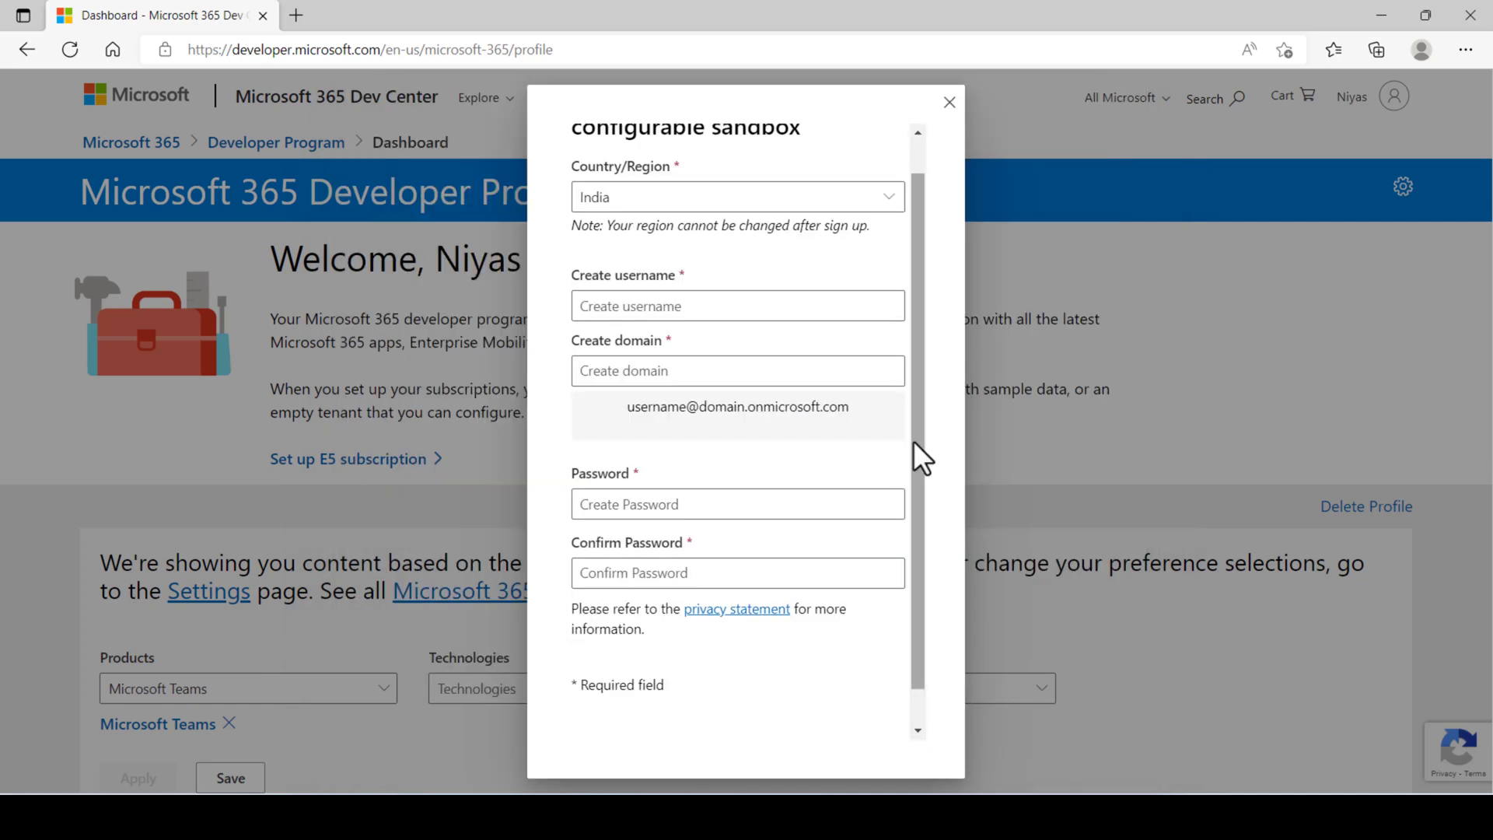
- Enter the admin username, domain techzaincom and password, then submit the sandbox details
click(809, 309)
text(niya)
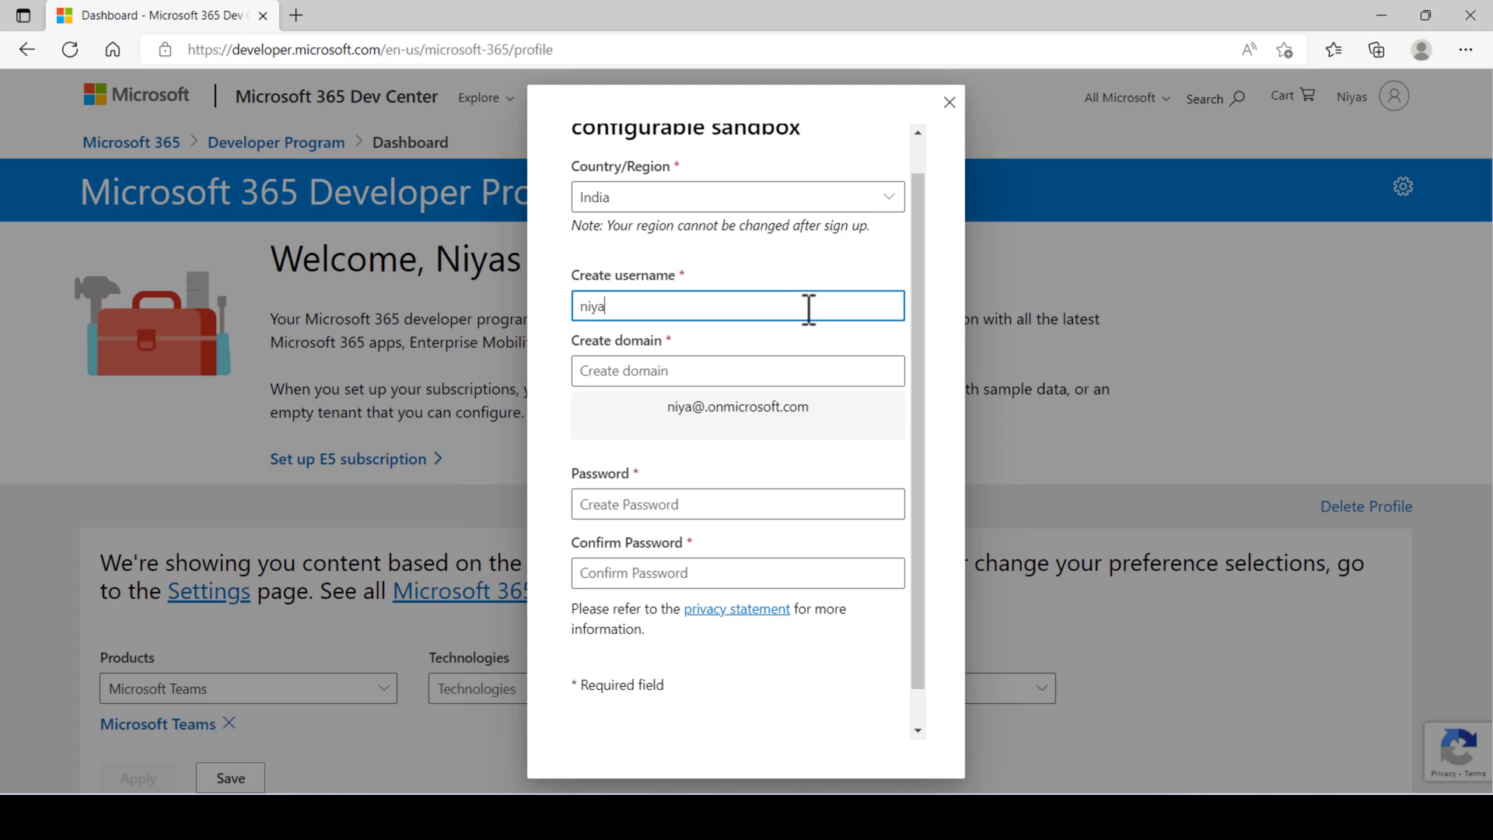
text(s)
key(Tab)
text(t)
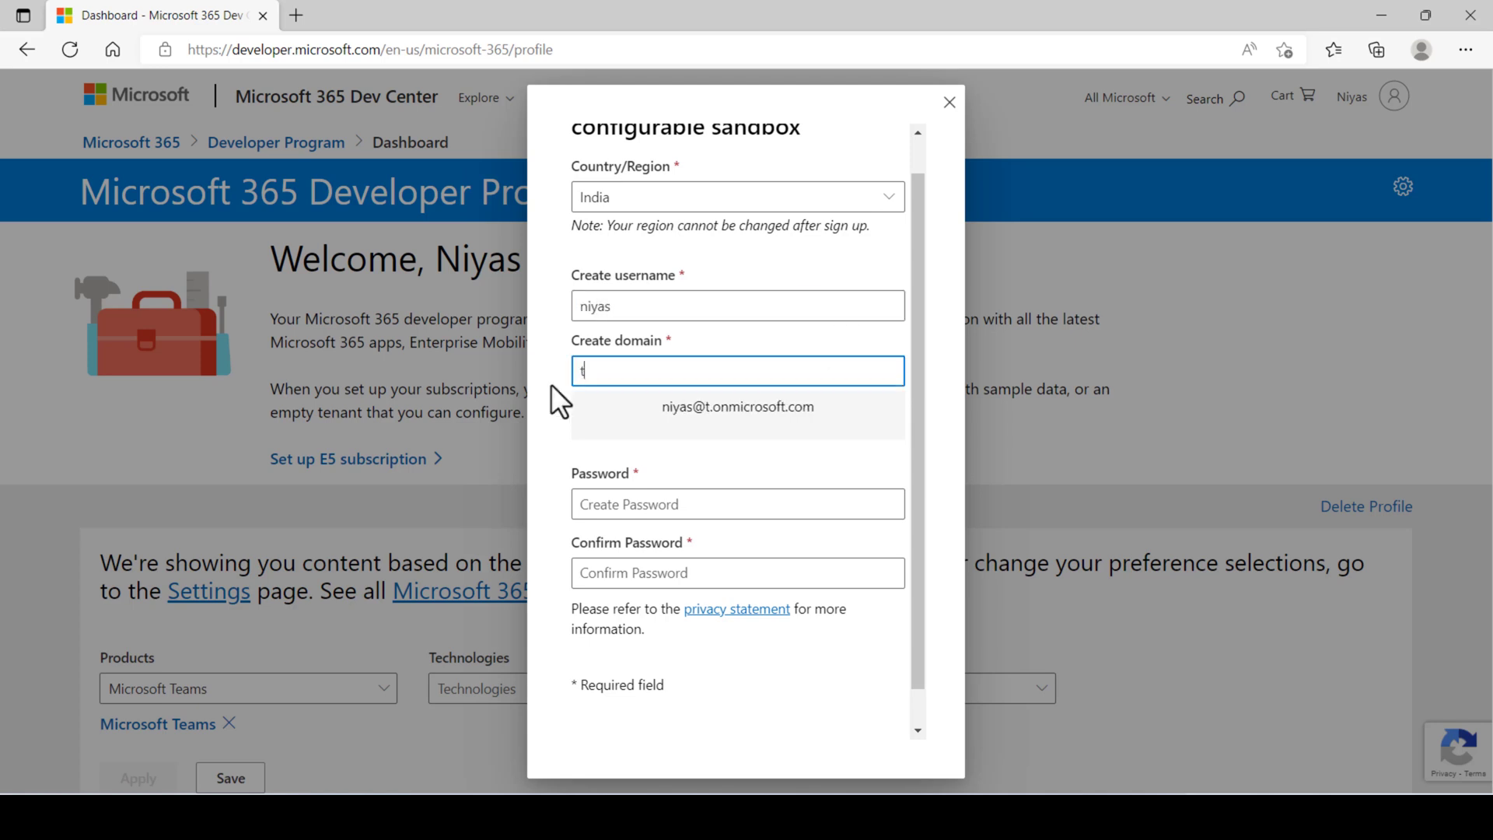
text(echzain)
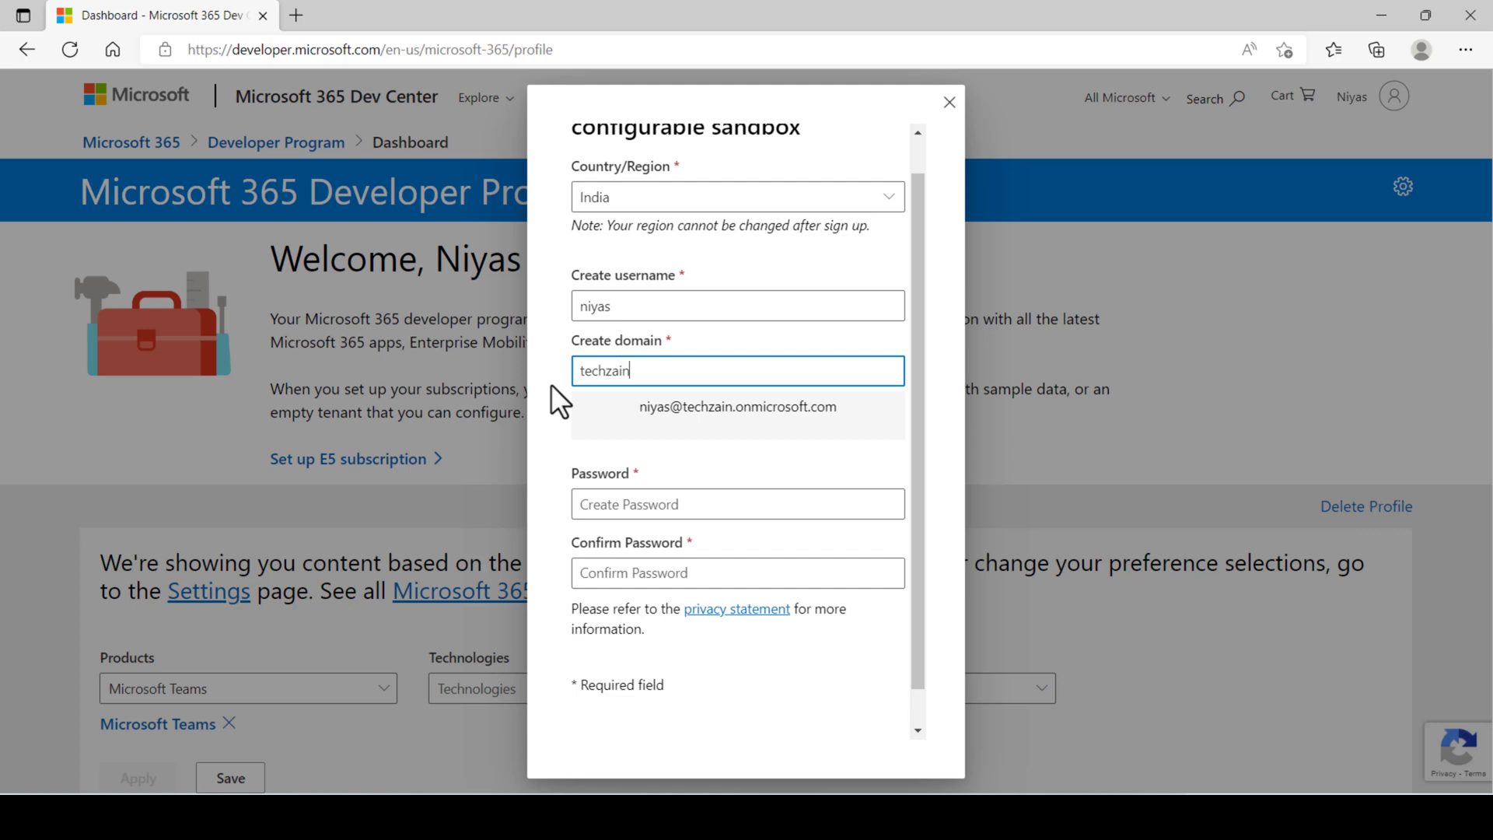
text(com)
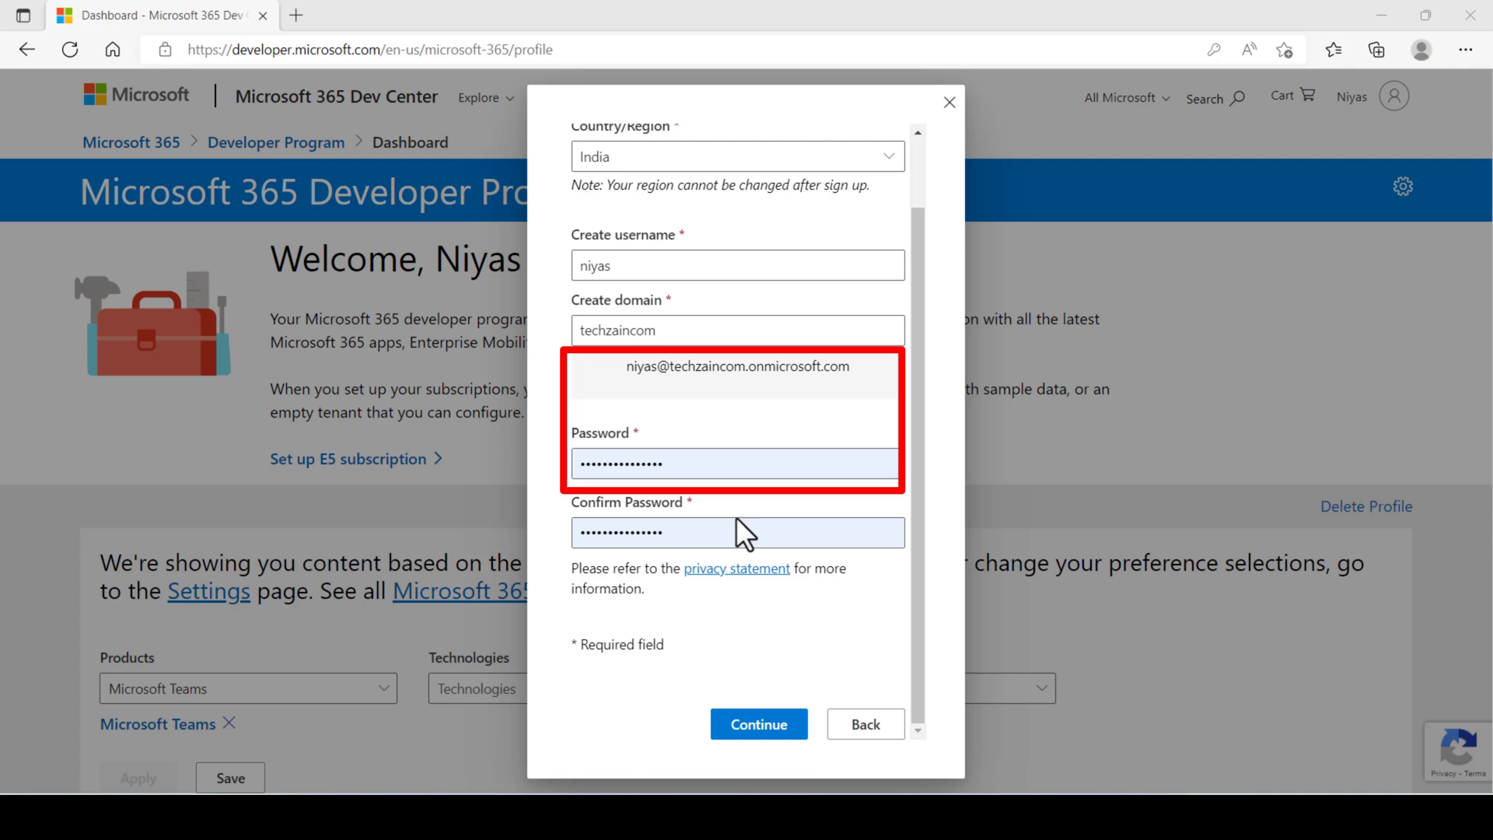
click(754, 727)
- Verify the security phone number with the texted code and set up the E5 subscription
click(804, 512)
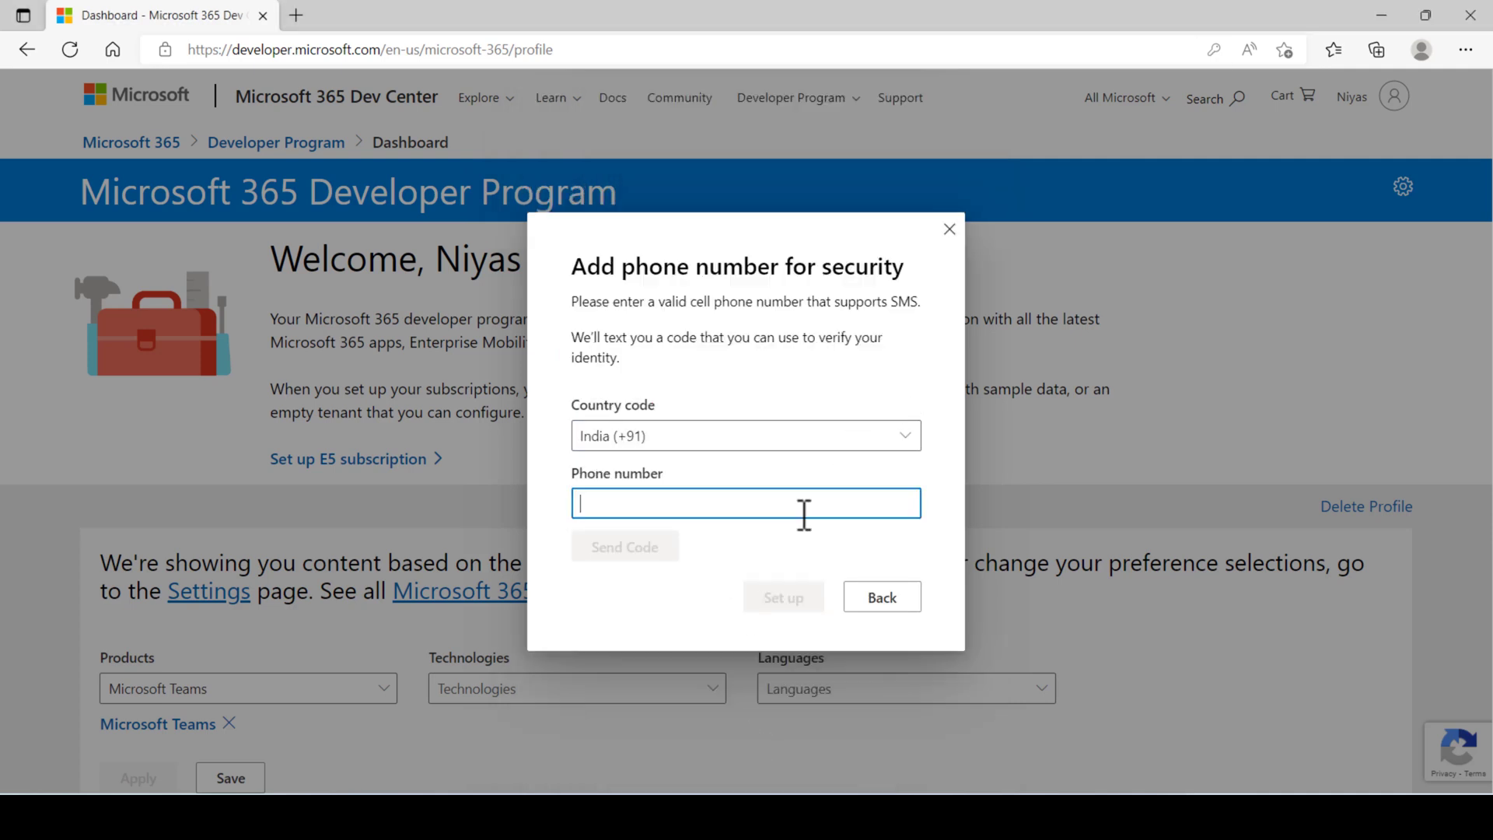
key(ctrl+v)
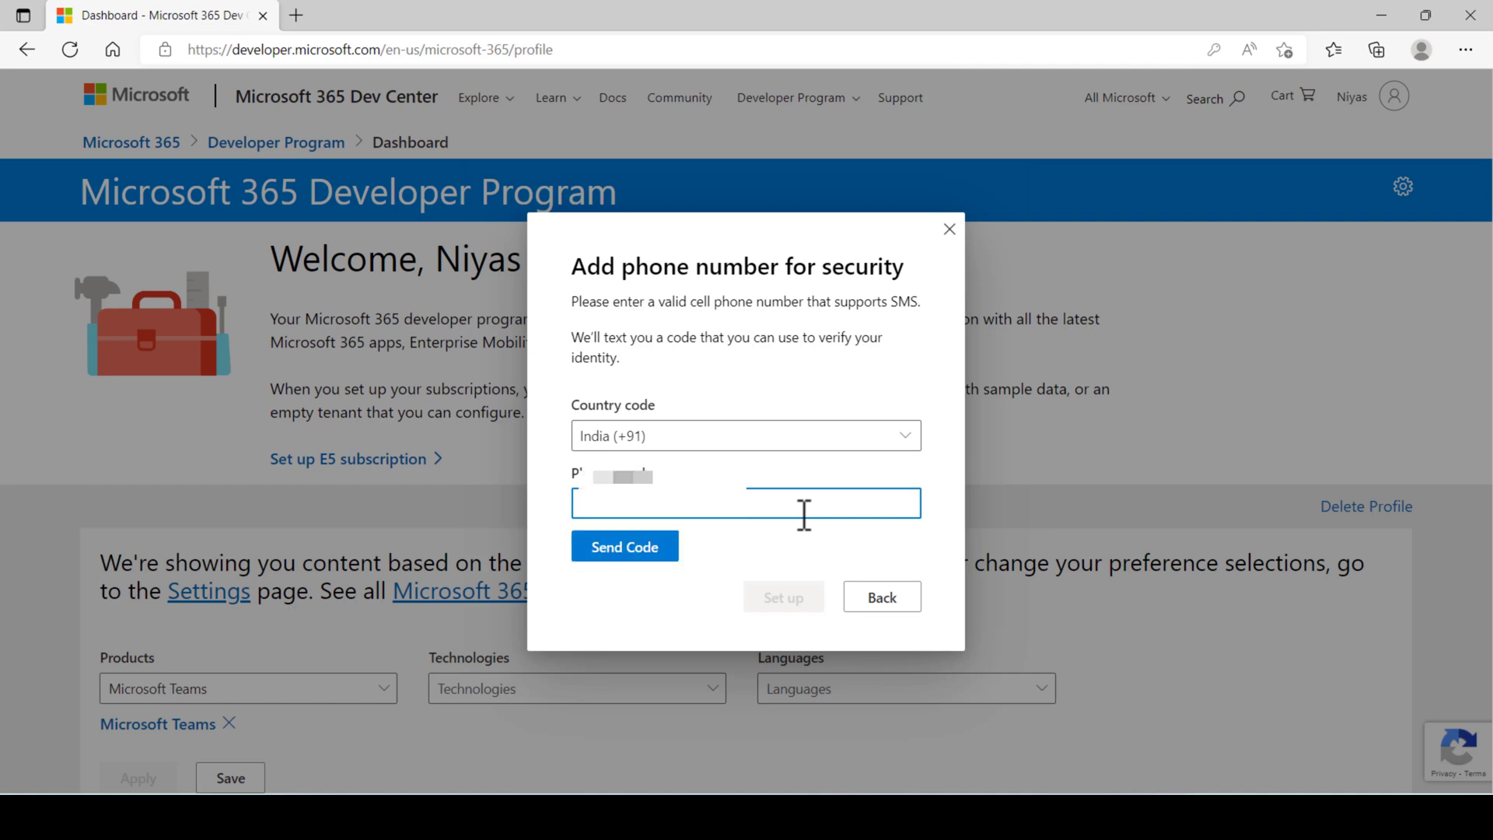
click(651, 544)
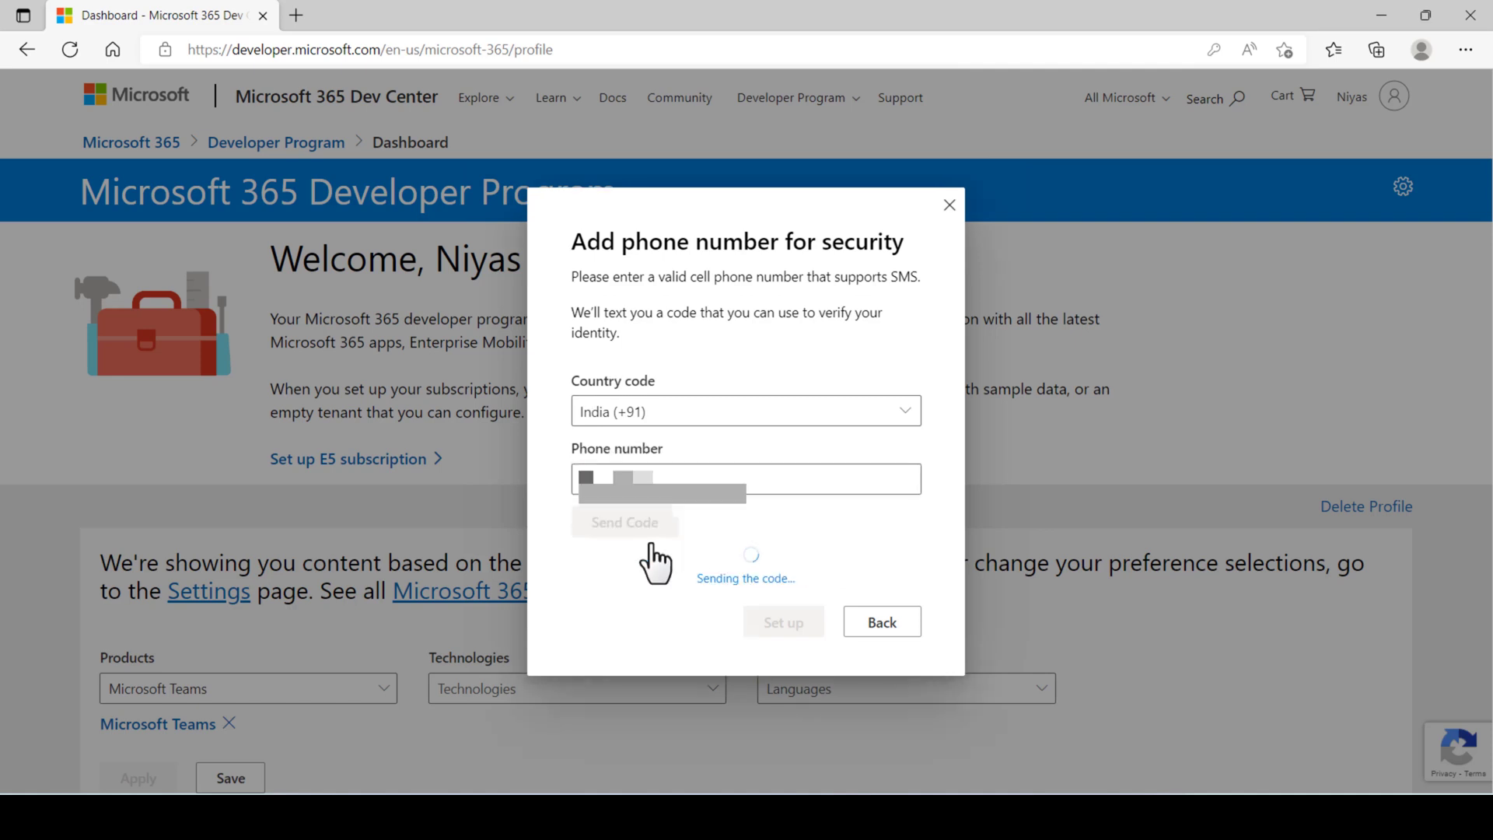
click(653, 605)
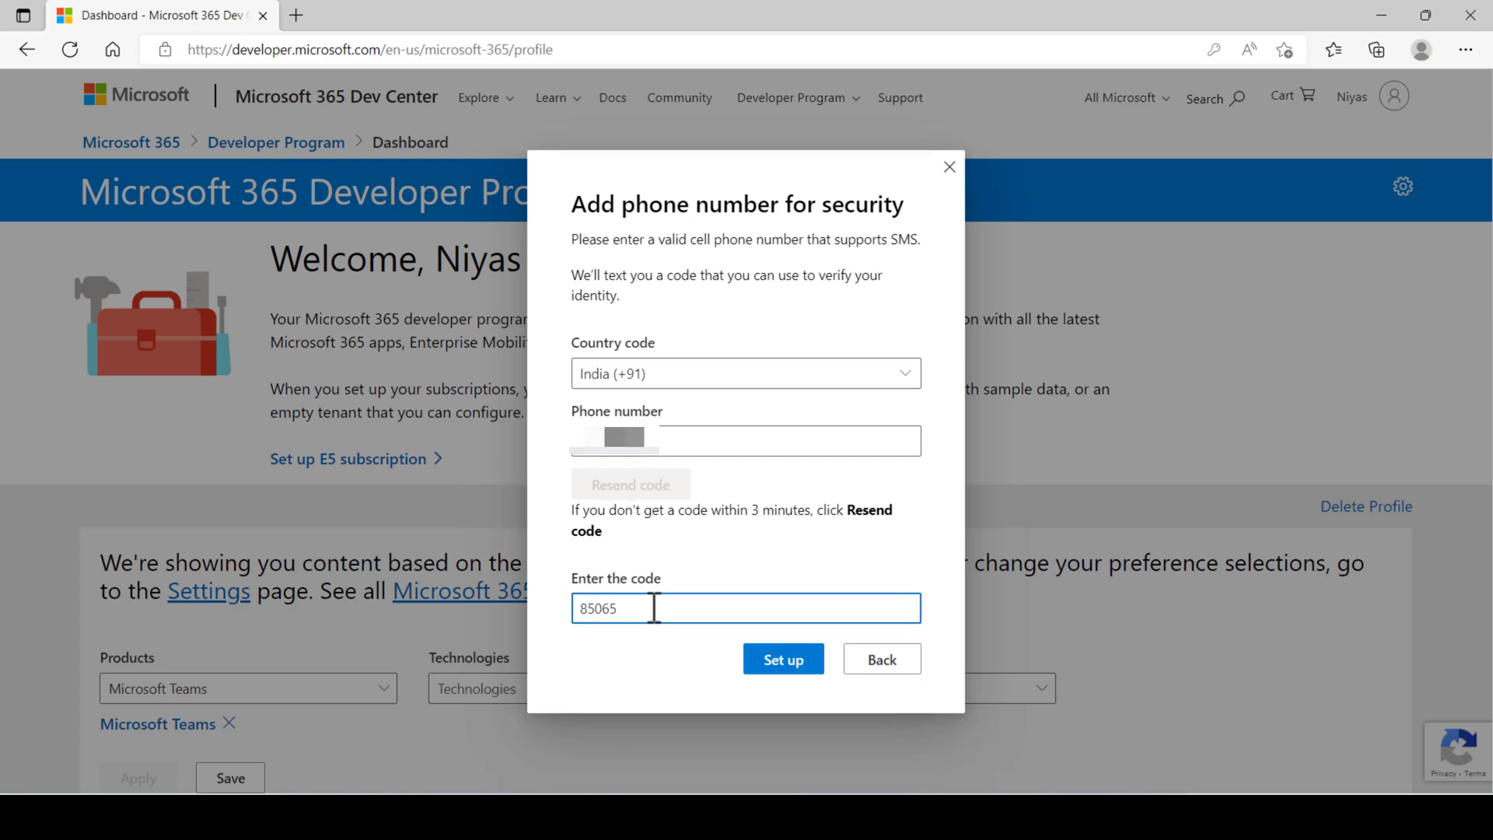
click(785, 660)
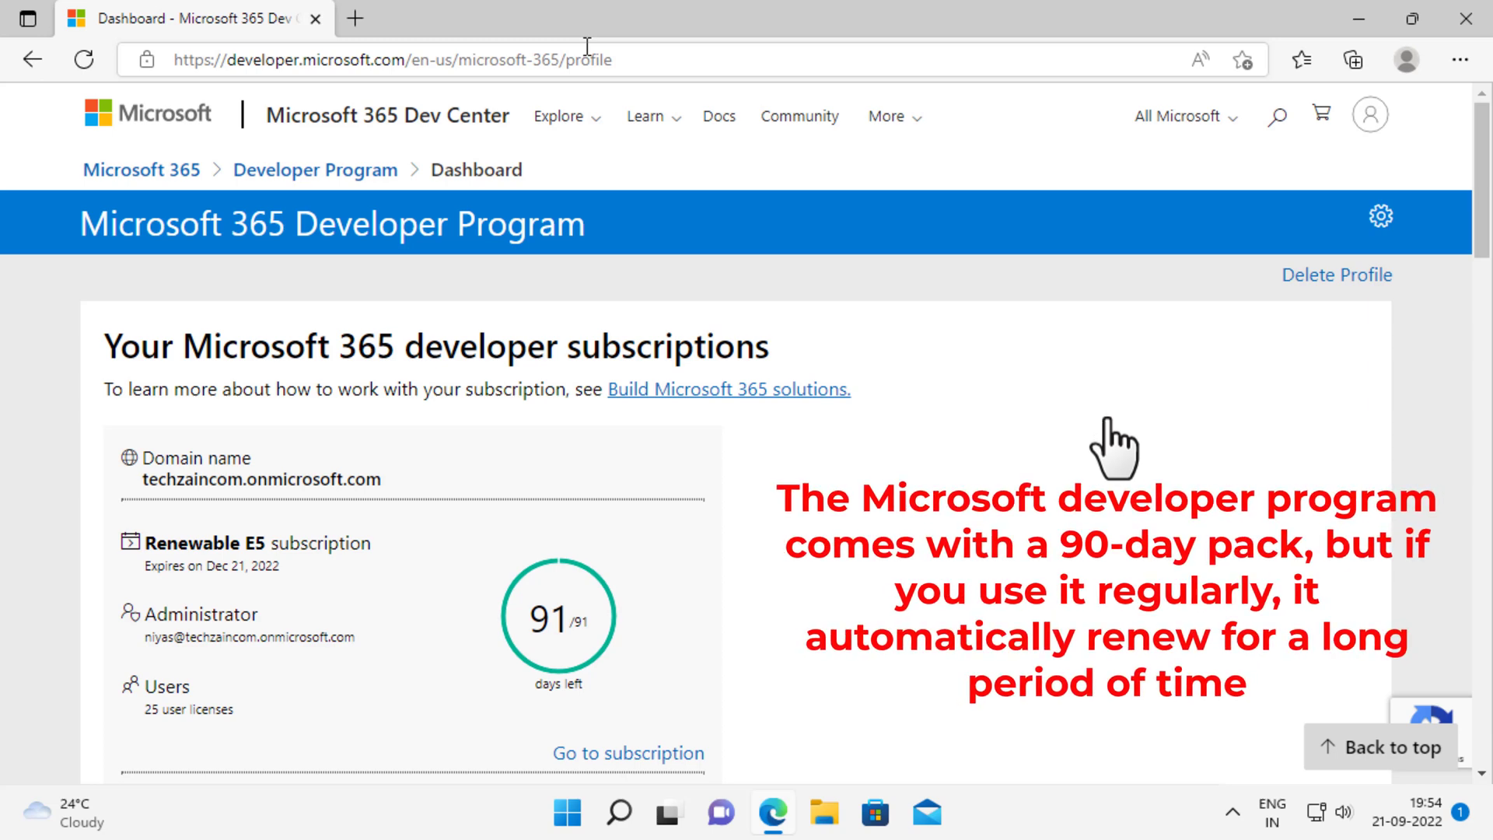
- Scroll the subscription dashboard down to the admin sign-in link
scroll(1107, 417, down, 3)
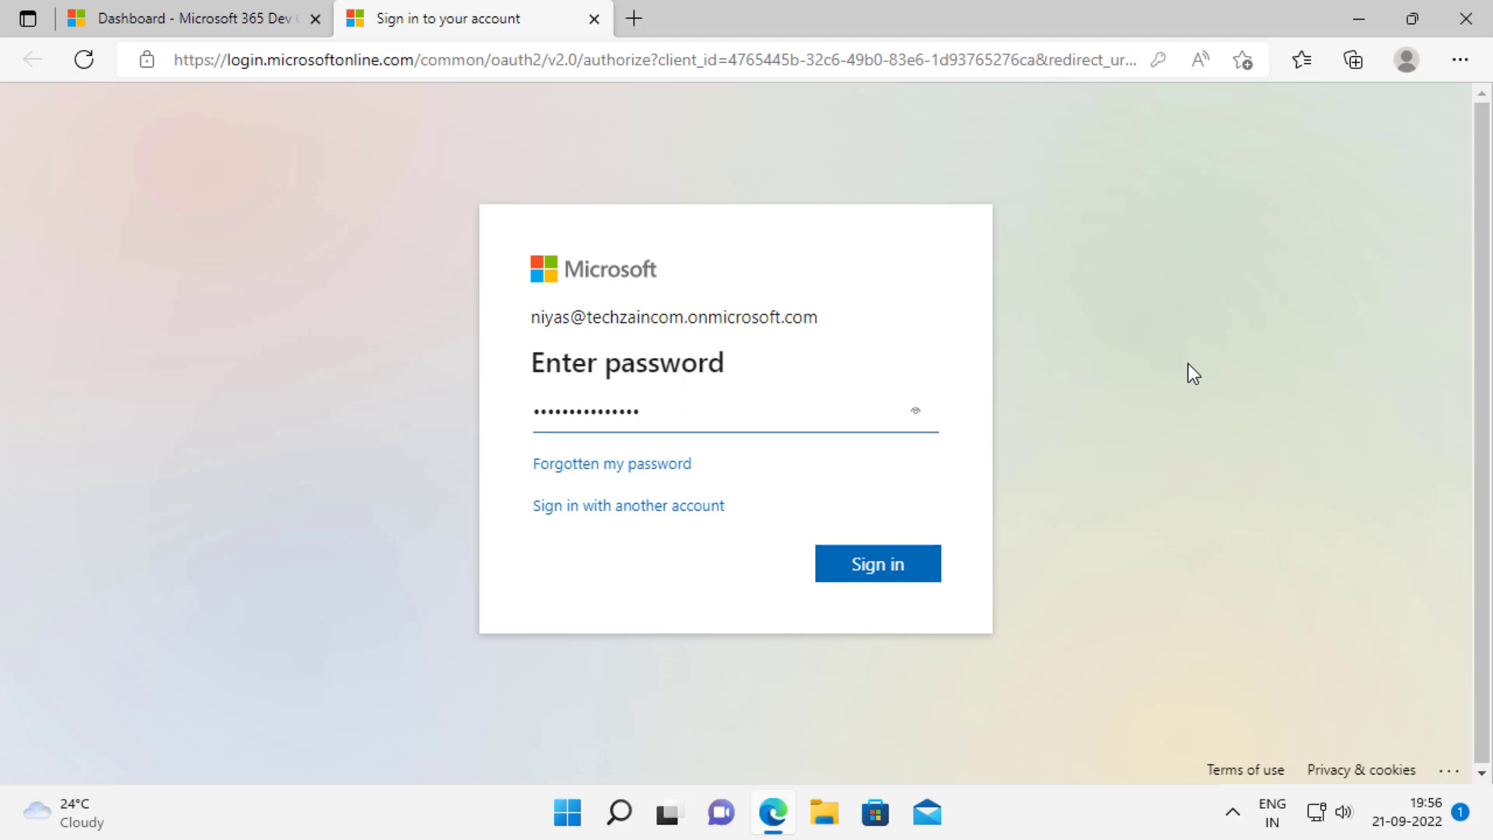
- Sign in to Office.com as the sandbox admin and download the Office 365 apps installer
click(907, 570)
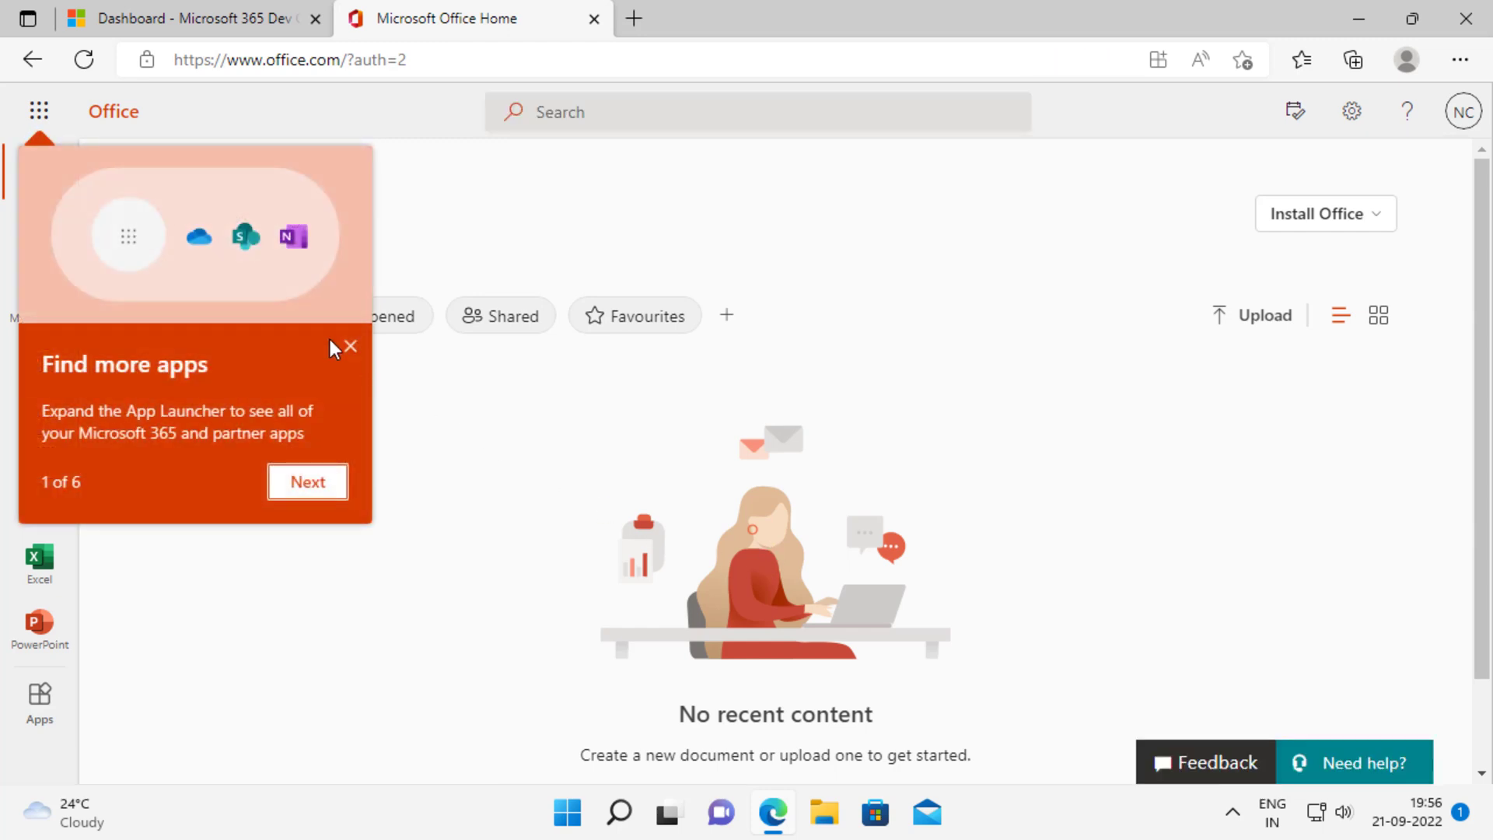
click(349, 346)
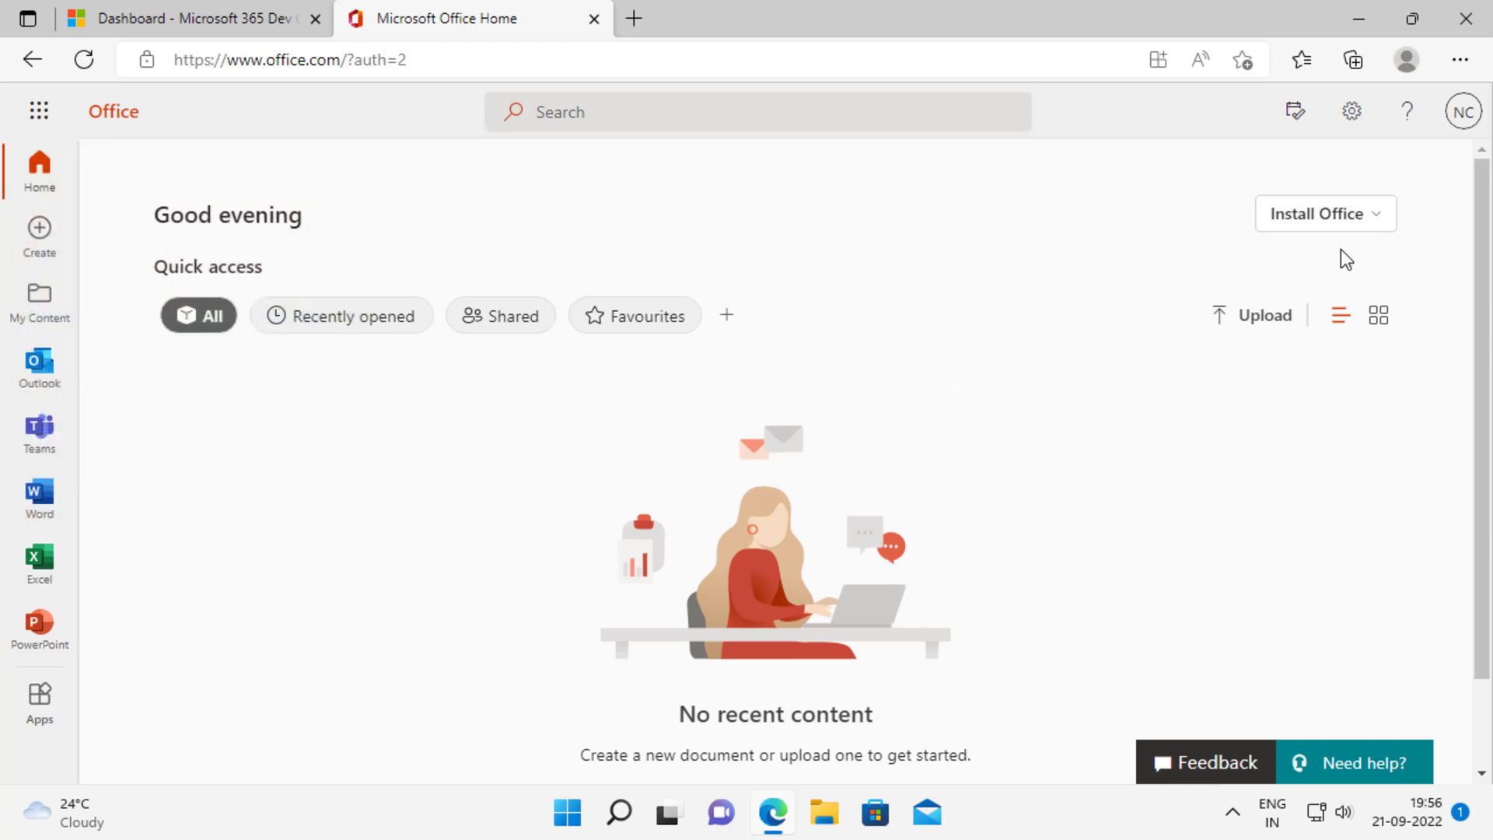
click(1356, 218)
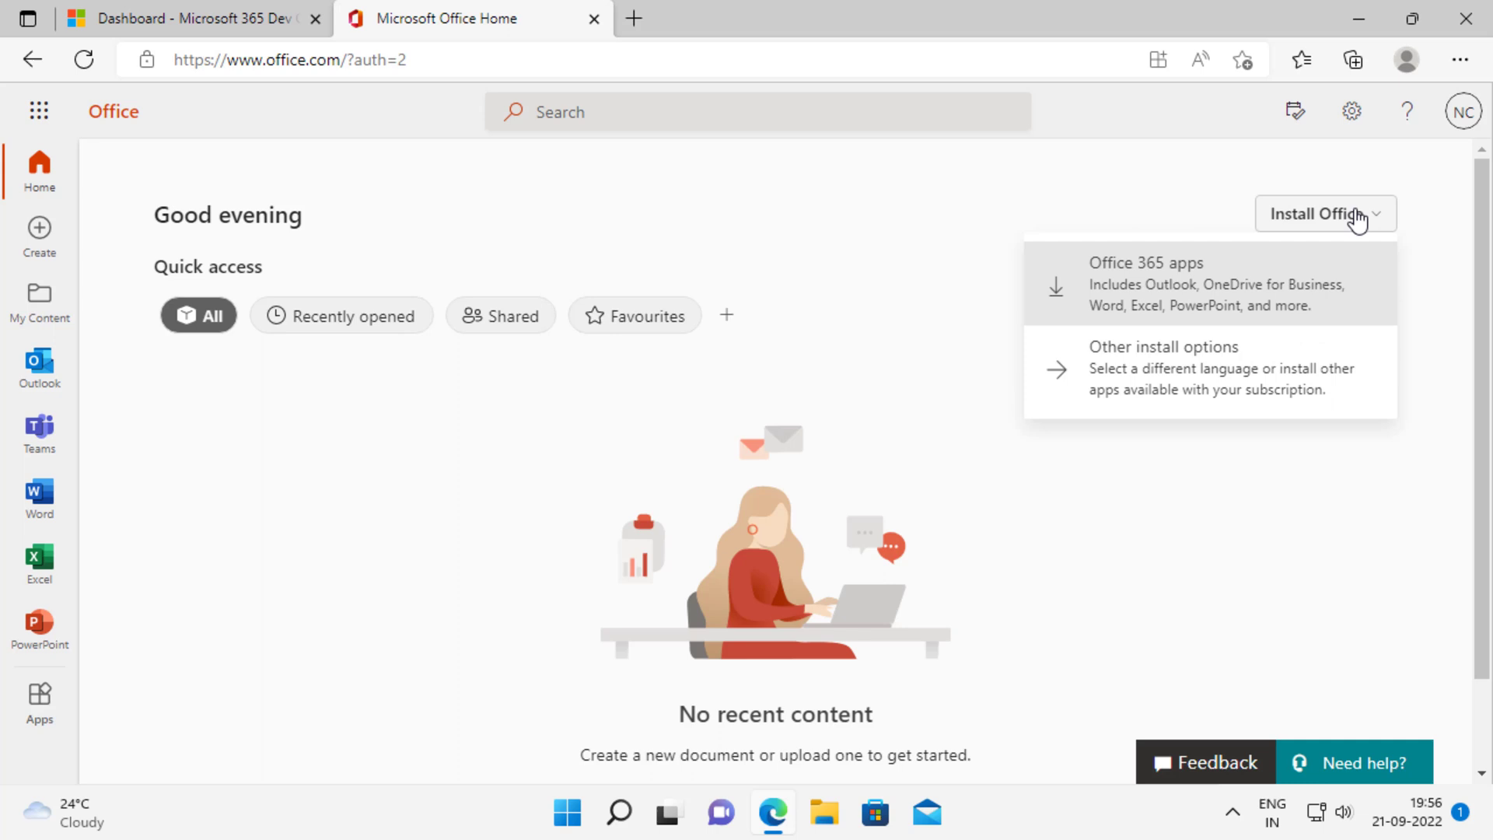
click(1192, 296)
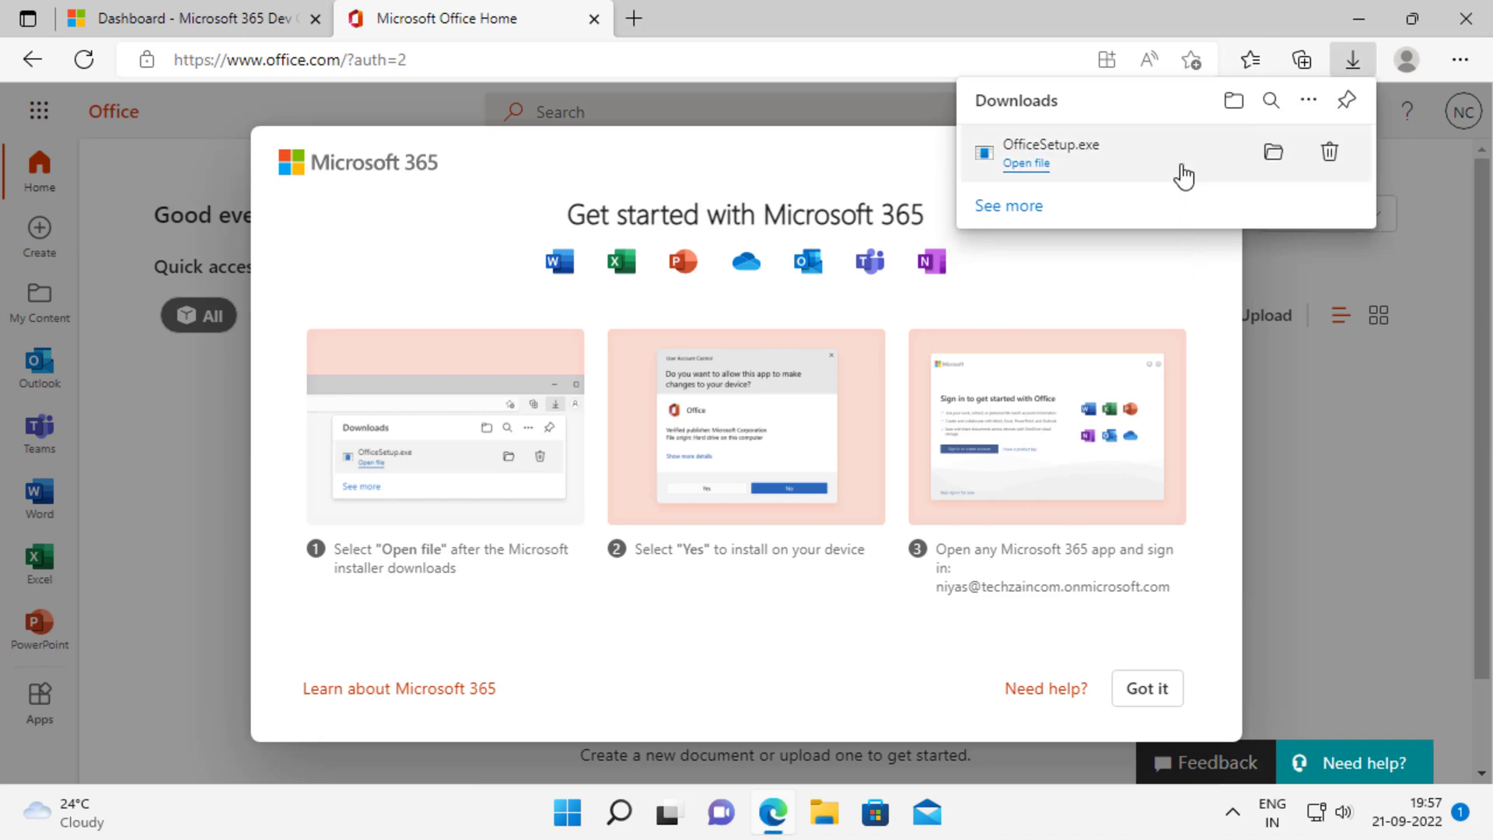
- Run OfficeSetup.exe from Downloads, approve it in User Account Control, and close Explorer
click(1232, 104)
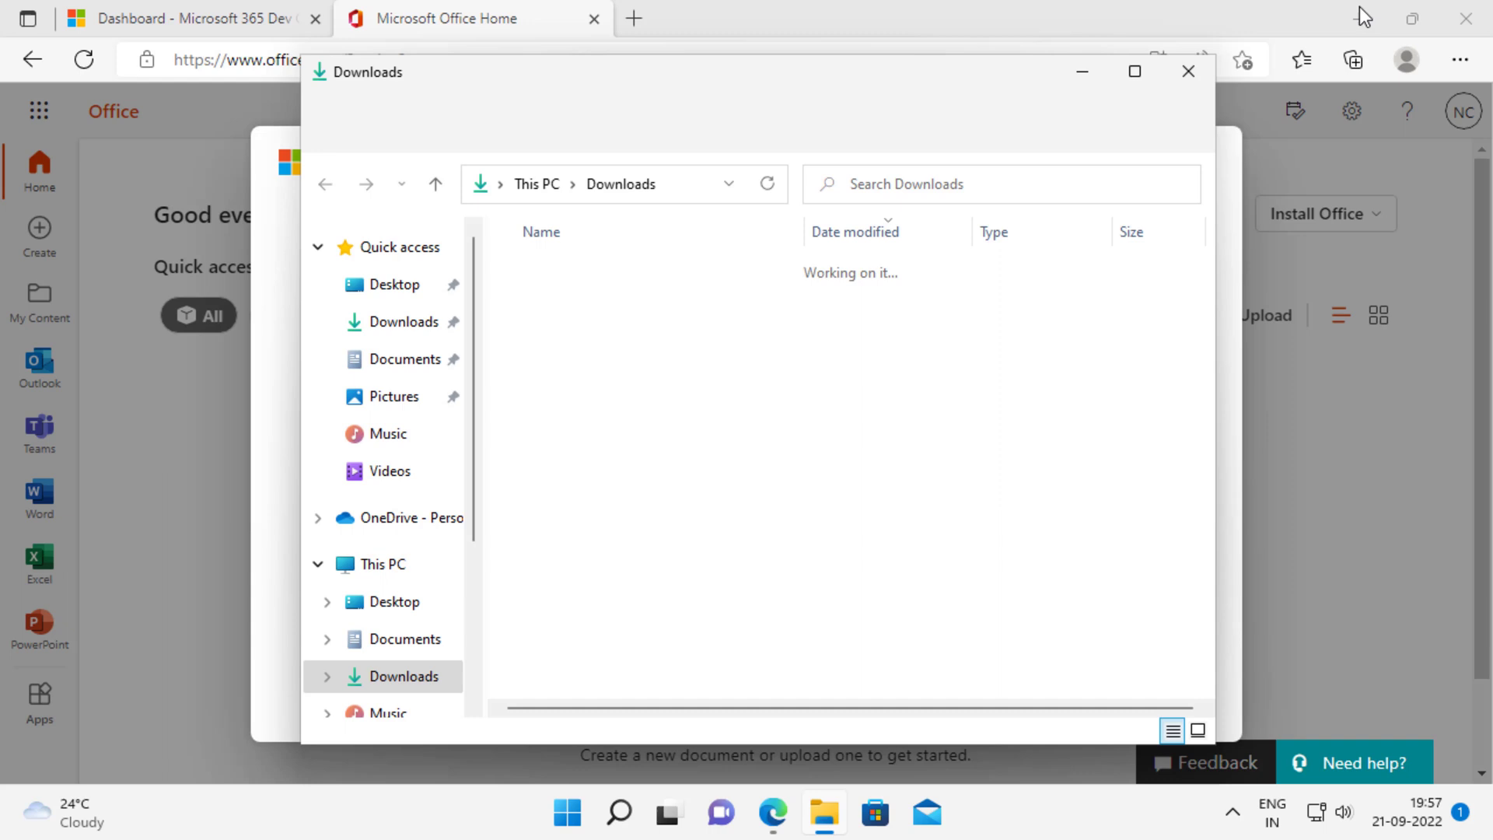
click(1359, 17)
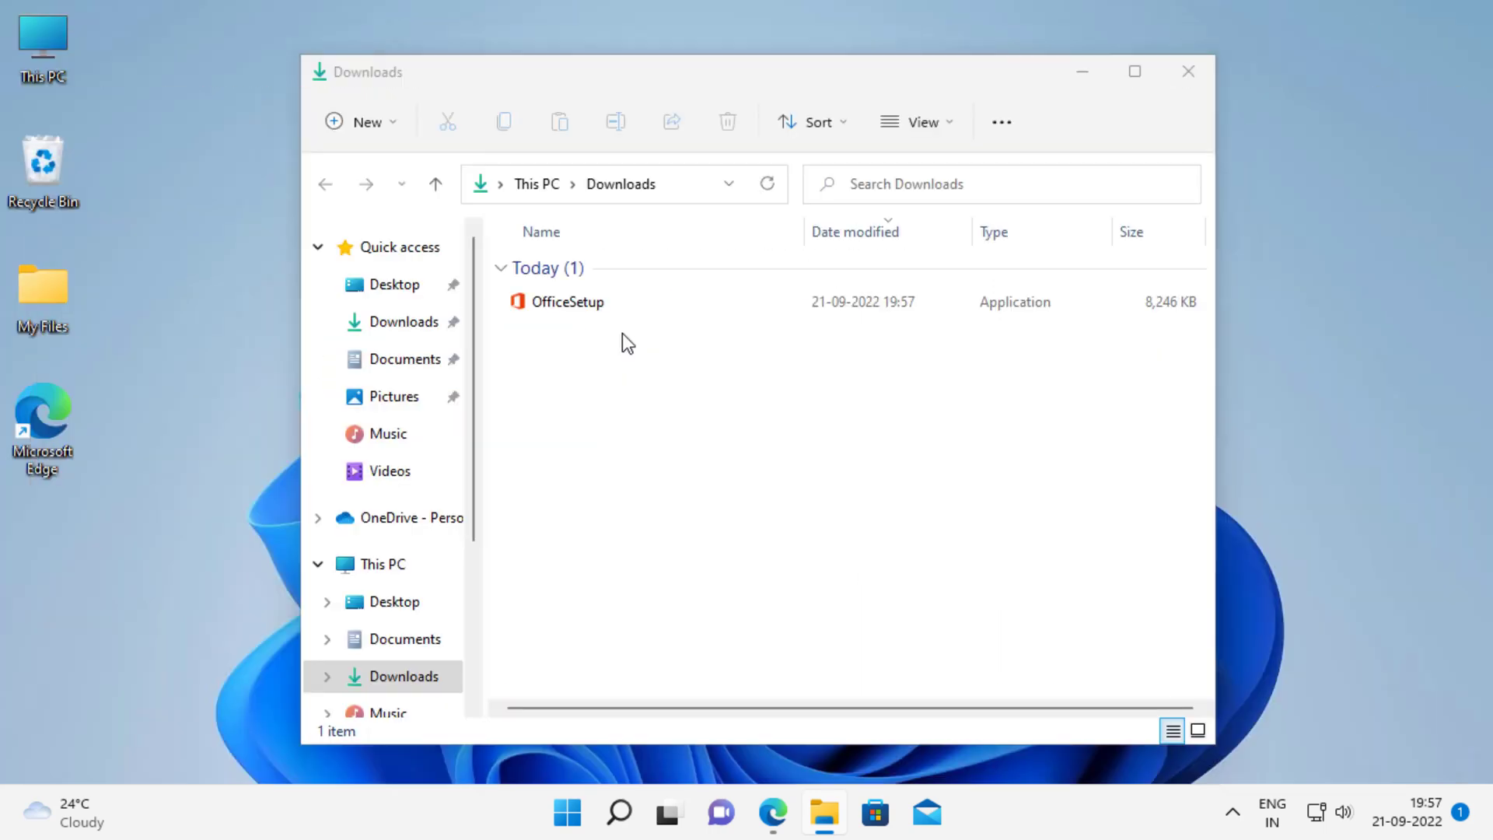
double_click(576, 309)
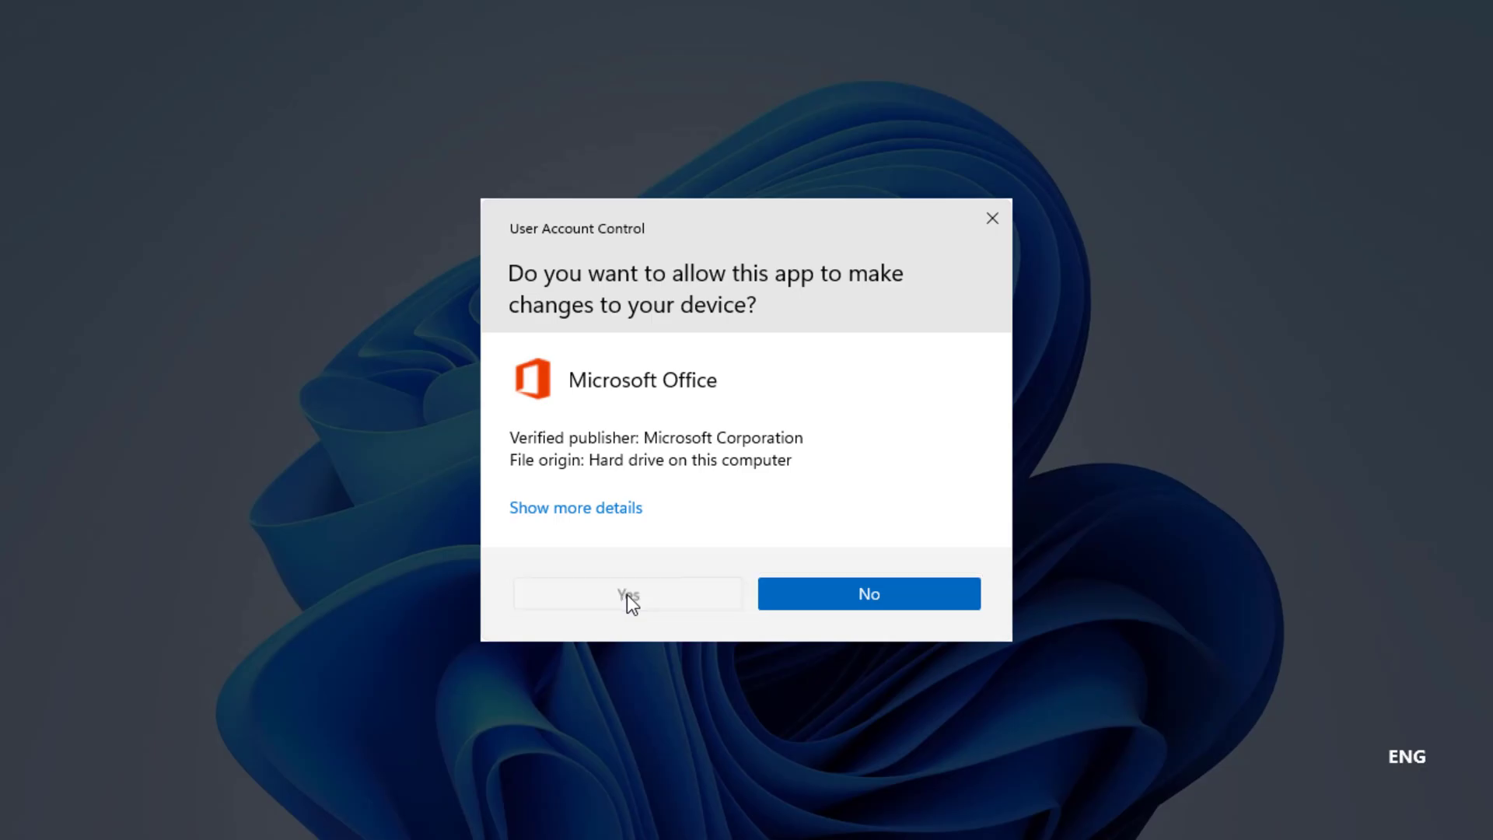
click(627, 594)
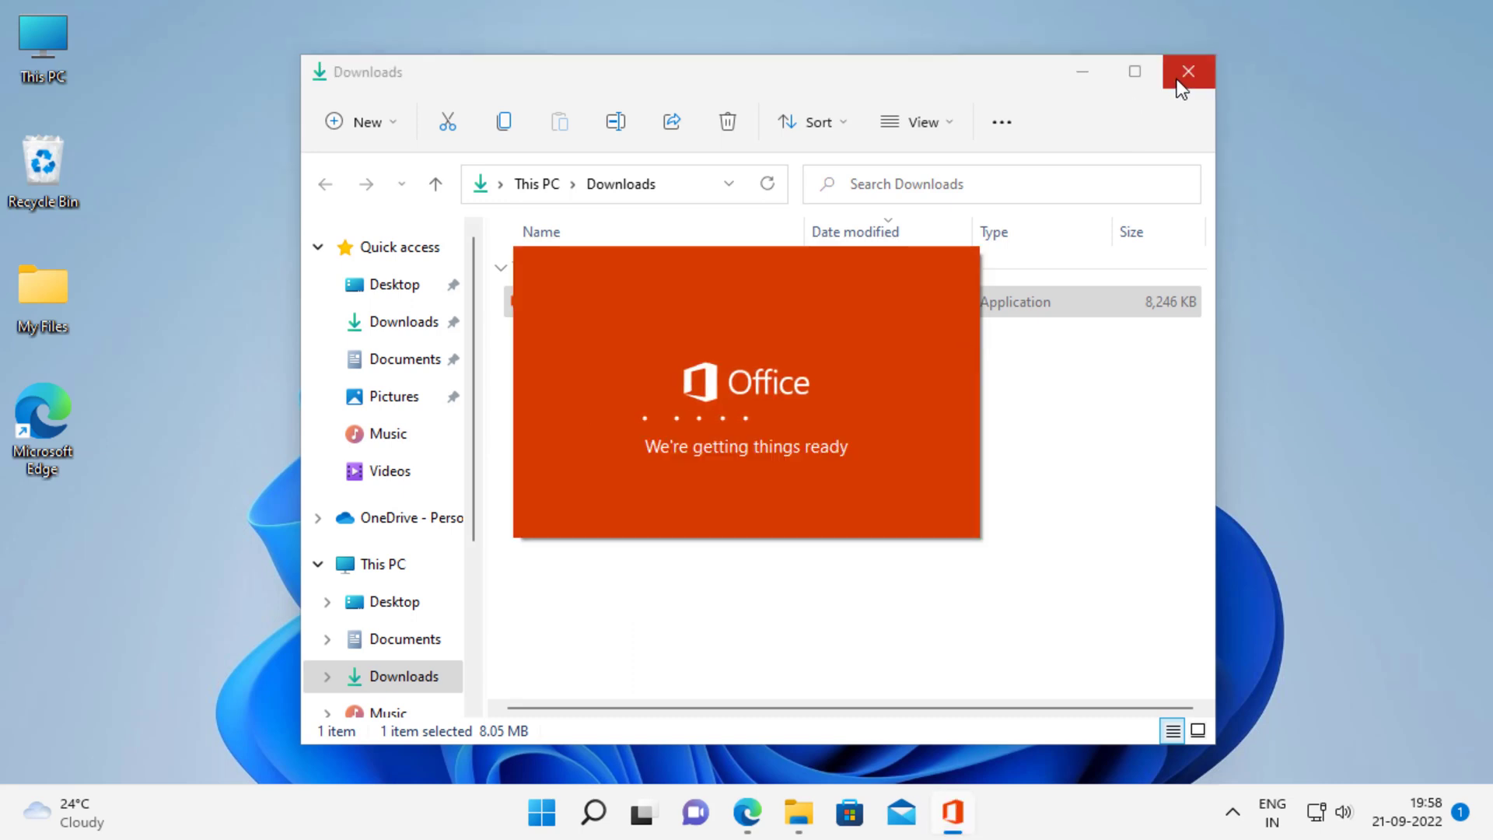
click(1179, 78)
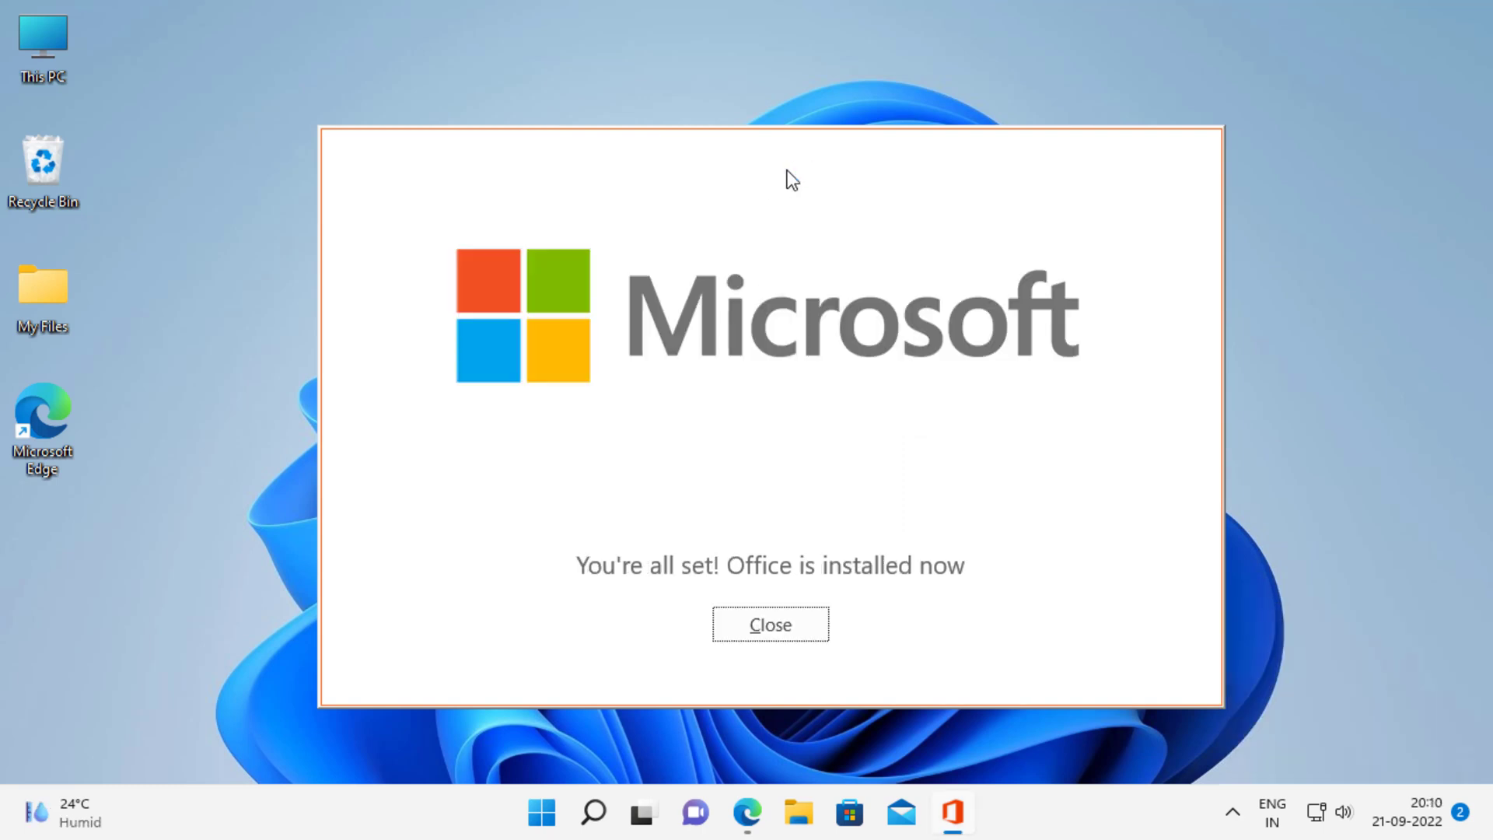
- Dismiss the installation-finished message and launch the recently added Word from the Start menu
click(769, 626)
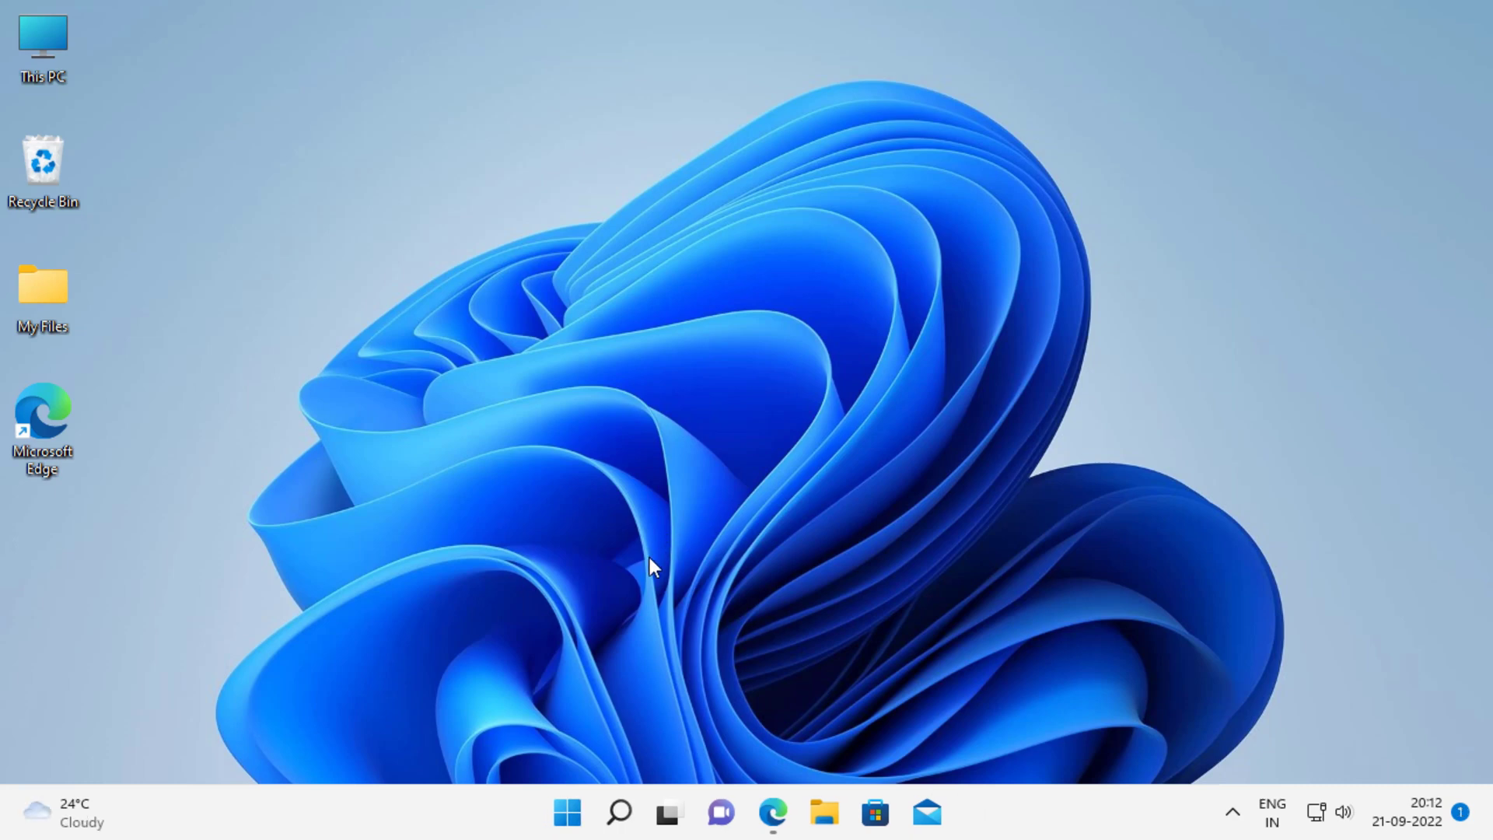
click(567, 812)
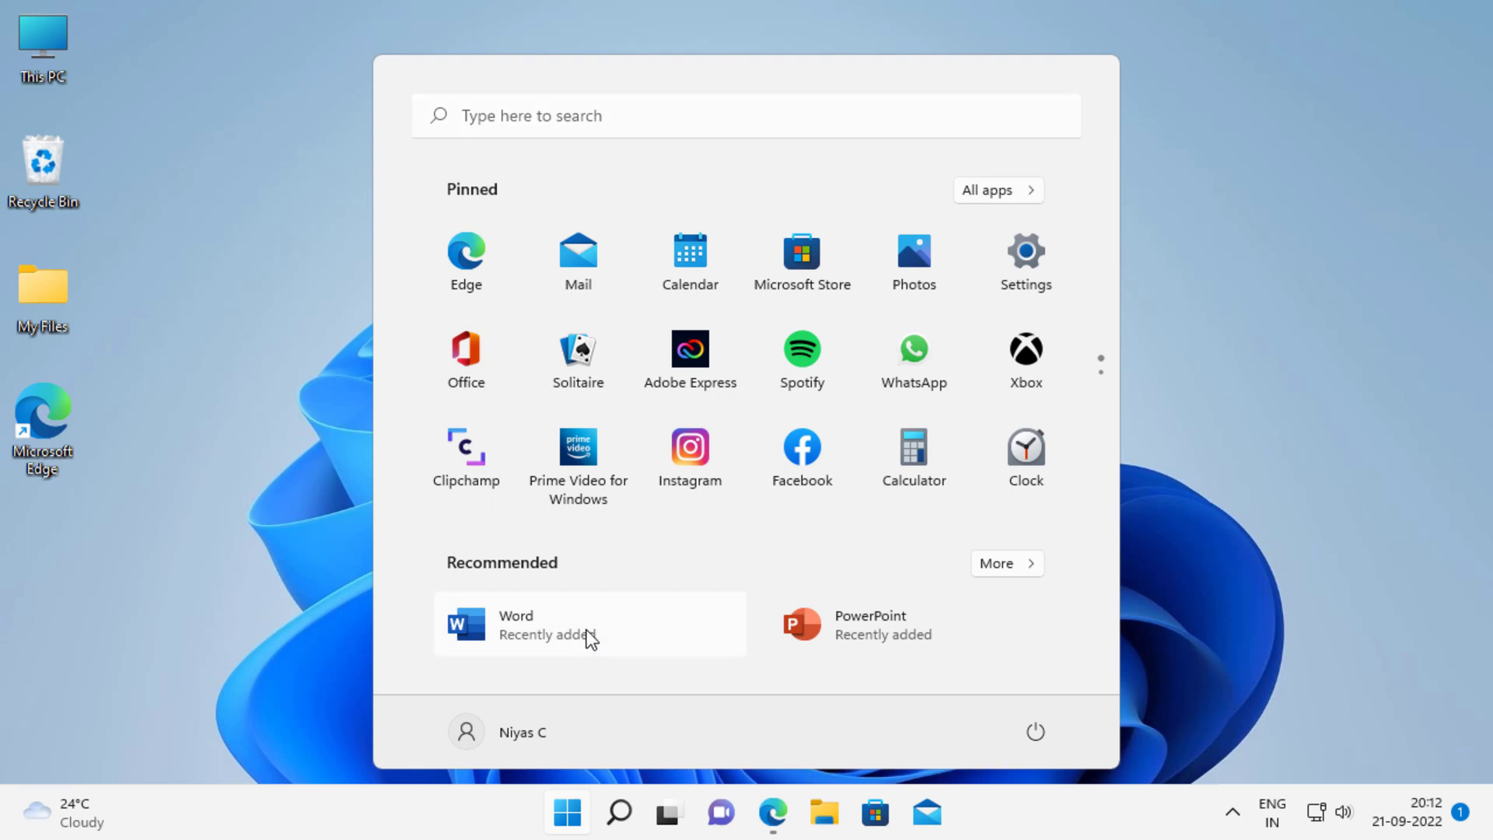
click(588, 636)
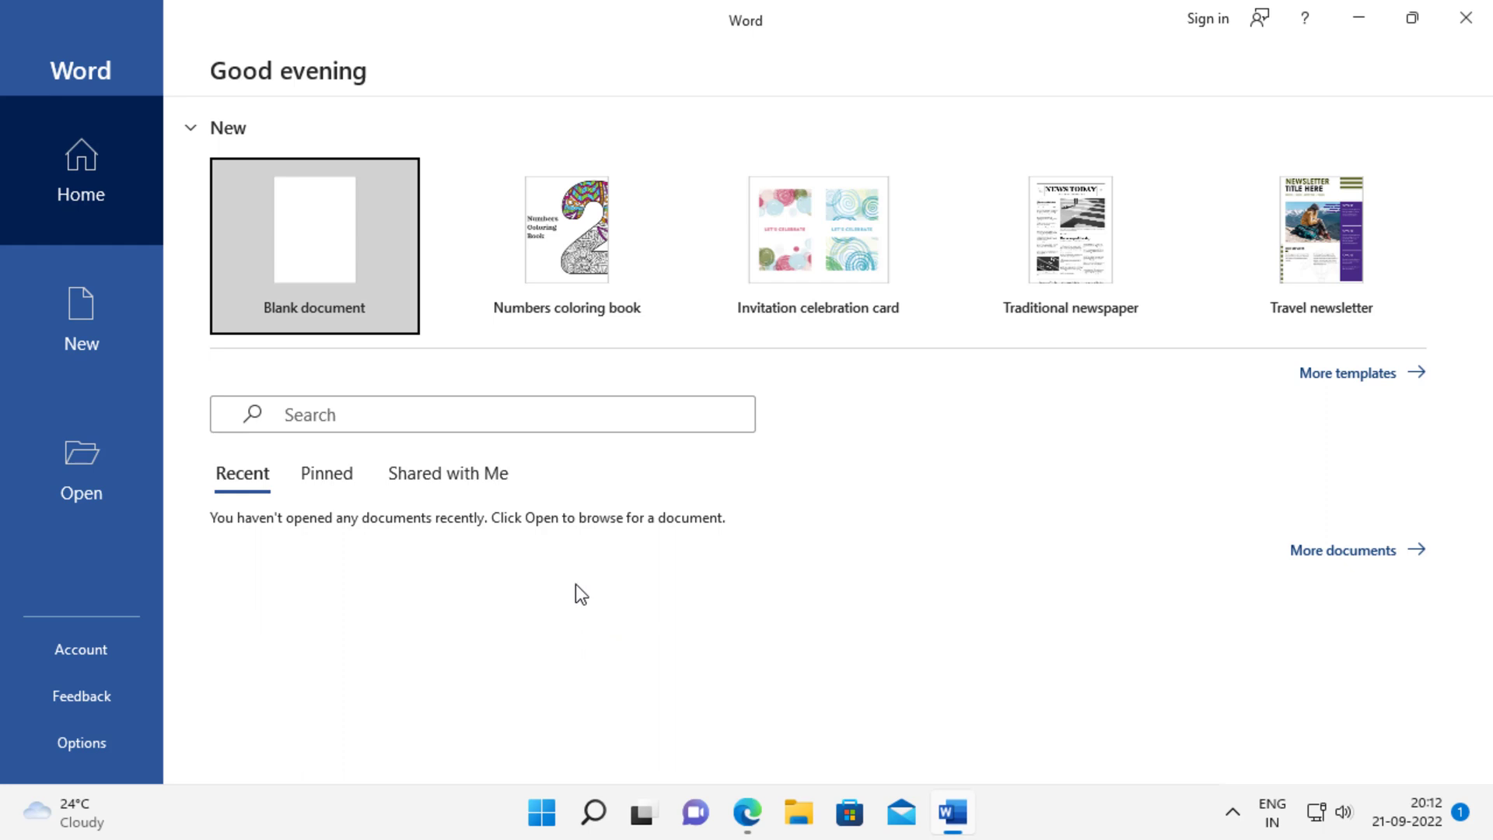
- Sign in with the developer account e-mail and password to activate Office, registering the device
click(342, 267)
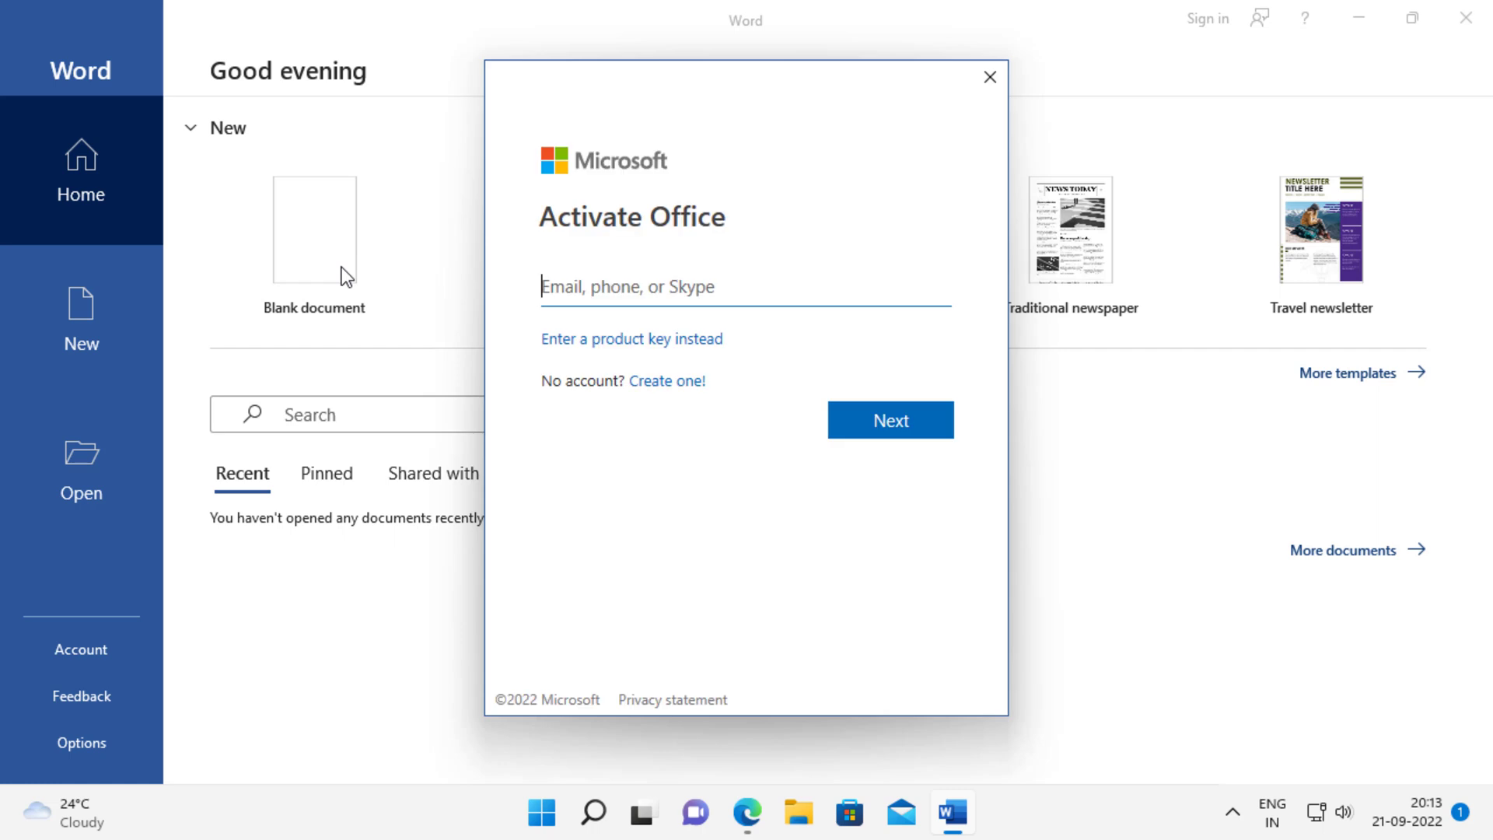
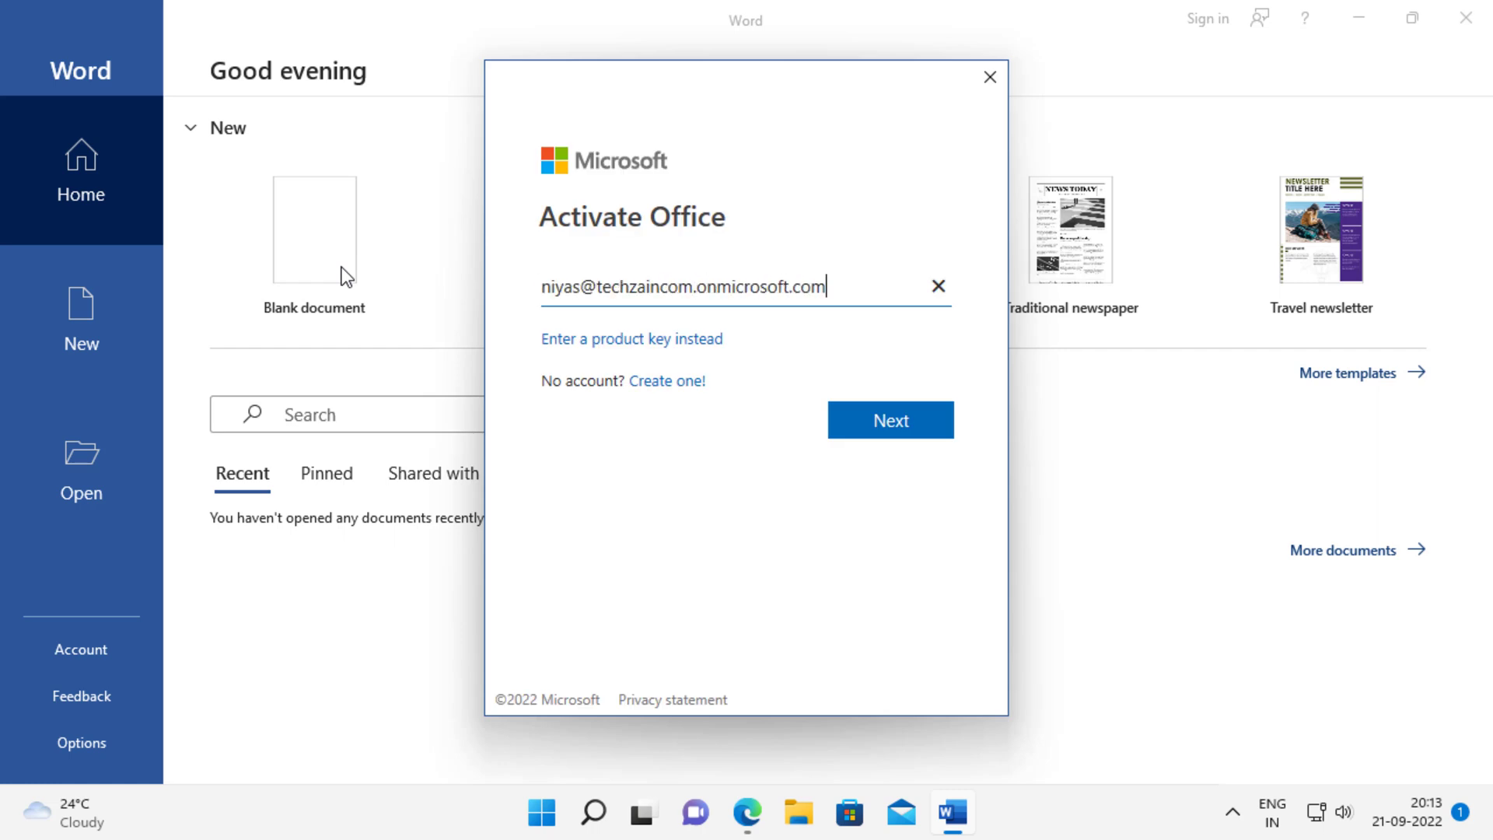
click(858, 427)
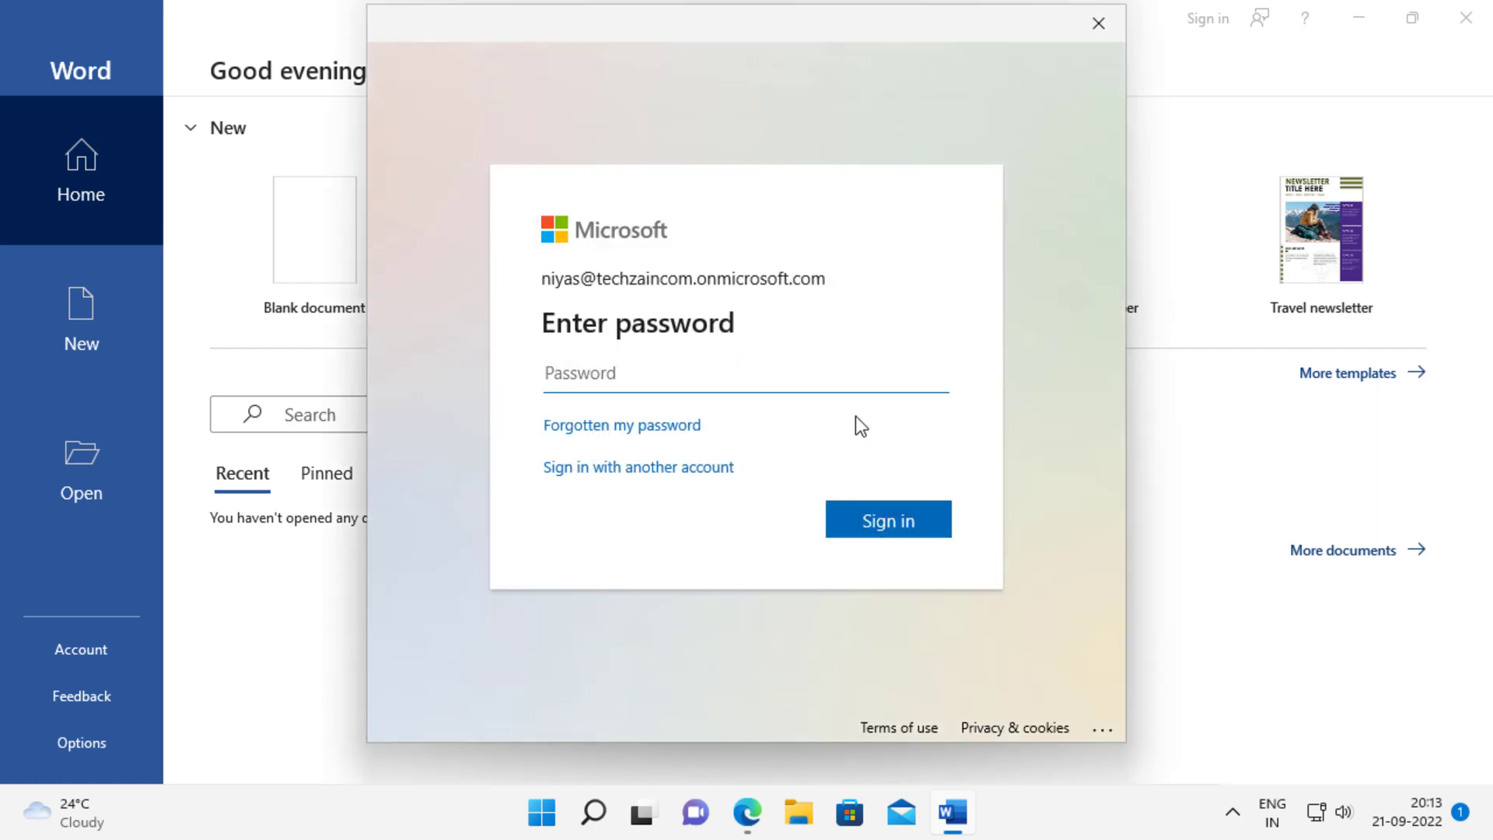
key(ctrl+v)
click(900, 526)
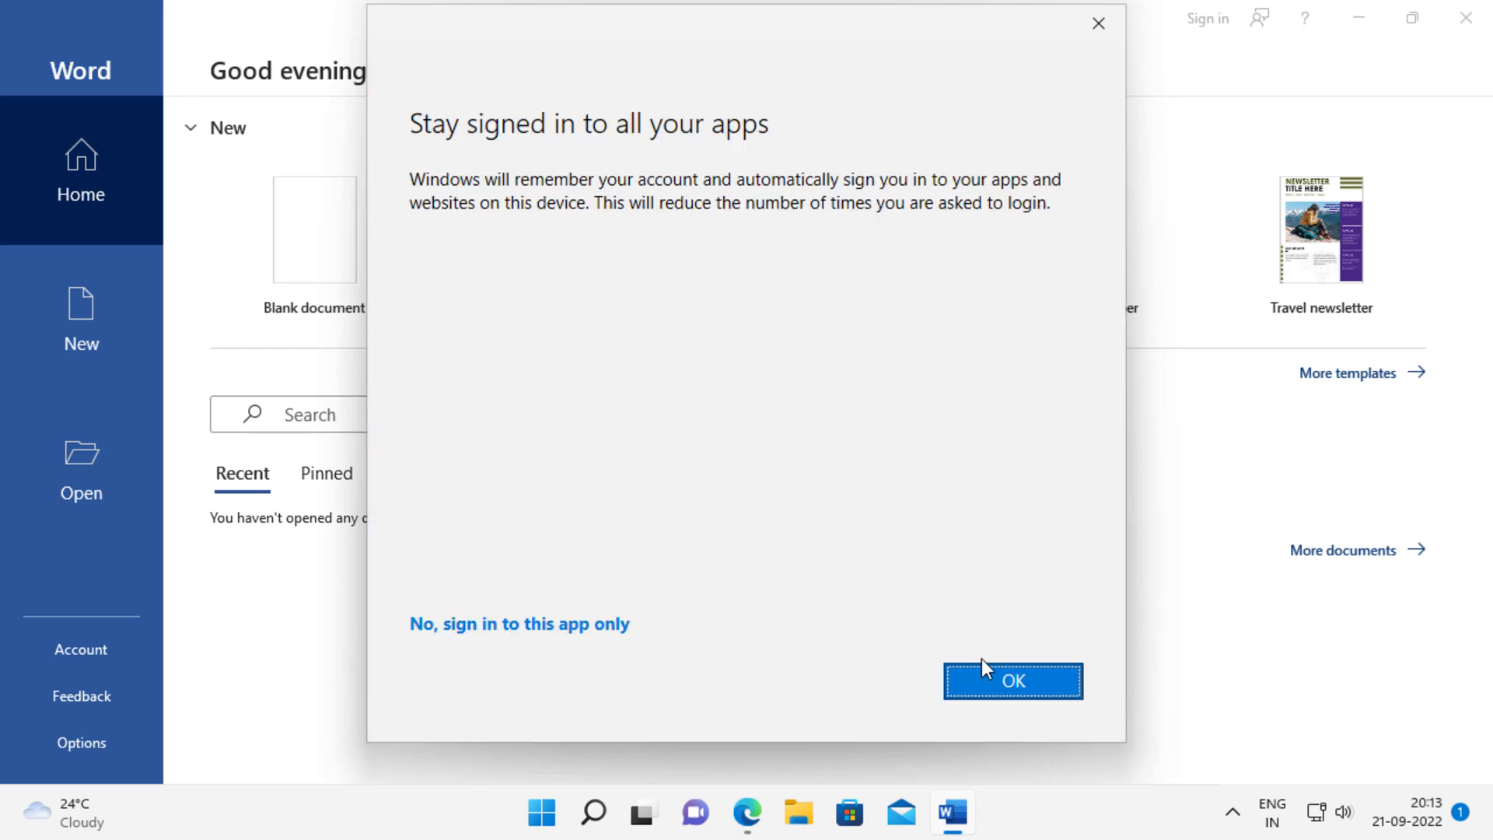
click(981, 685)
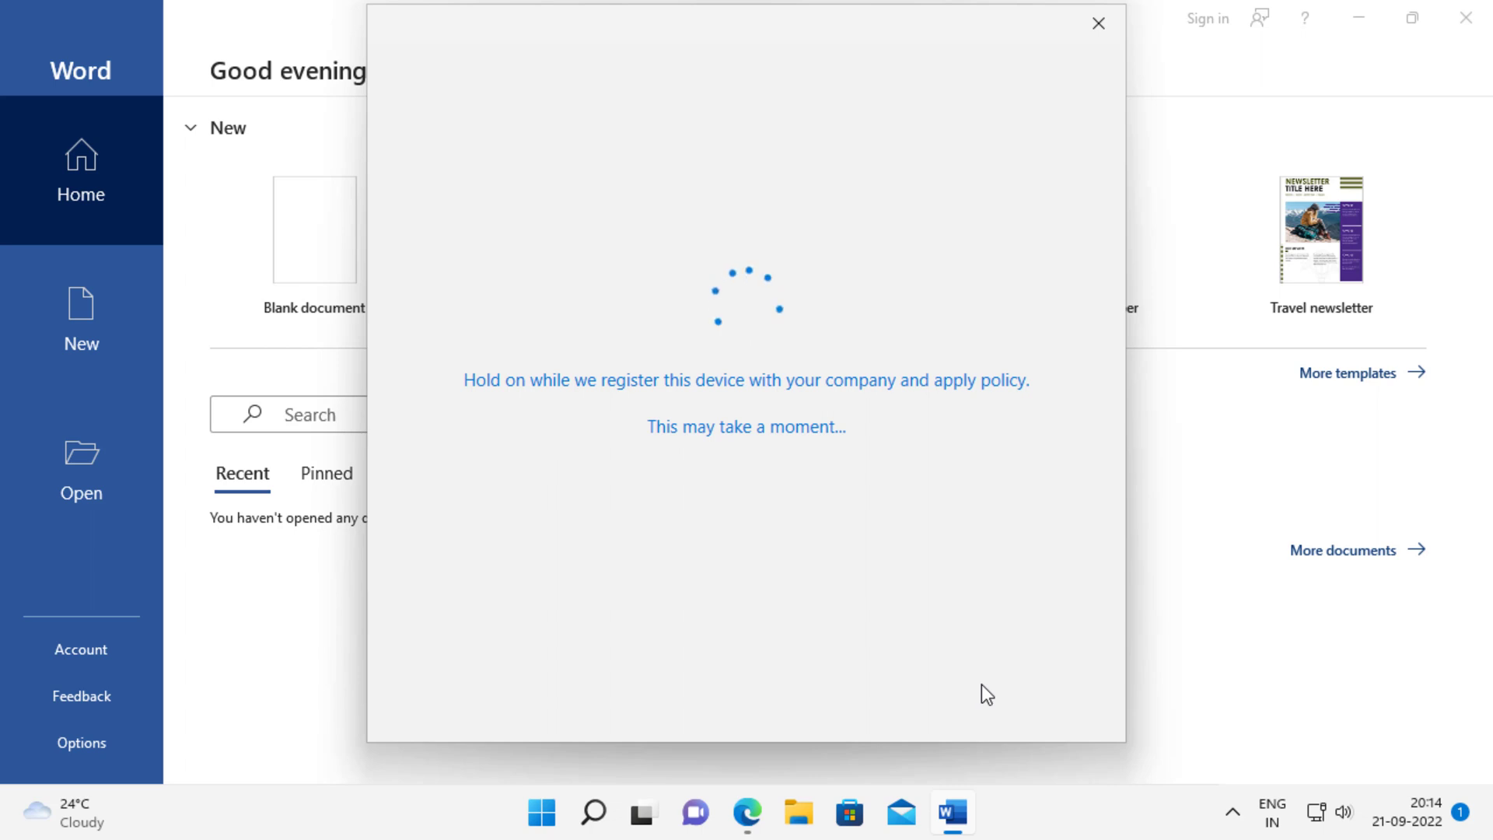
click(992, 679)
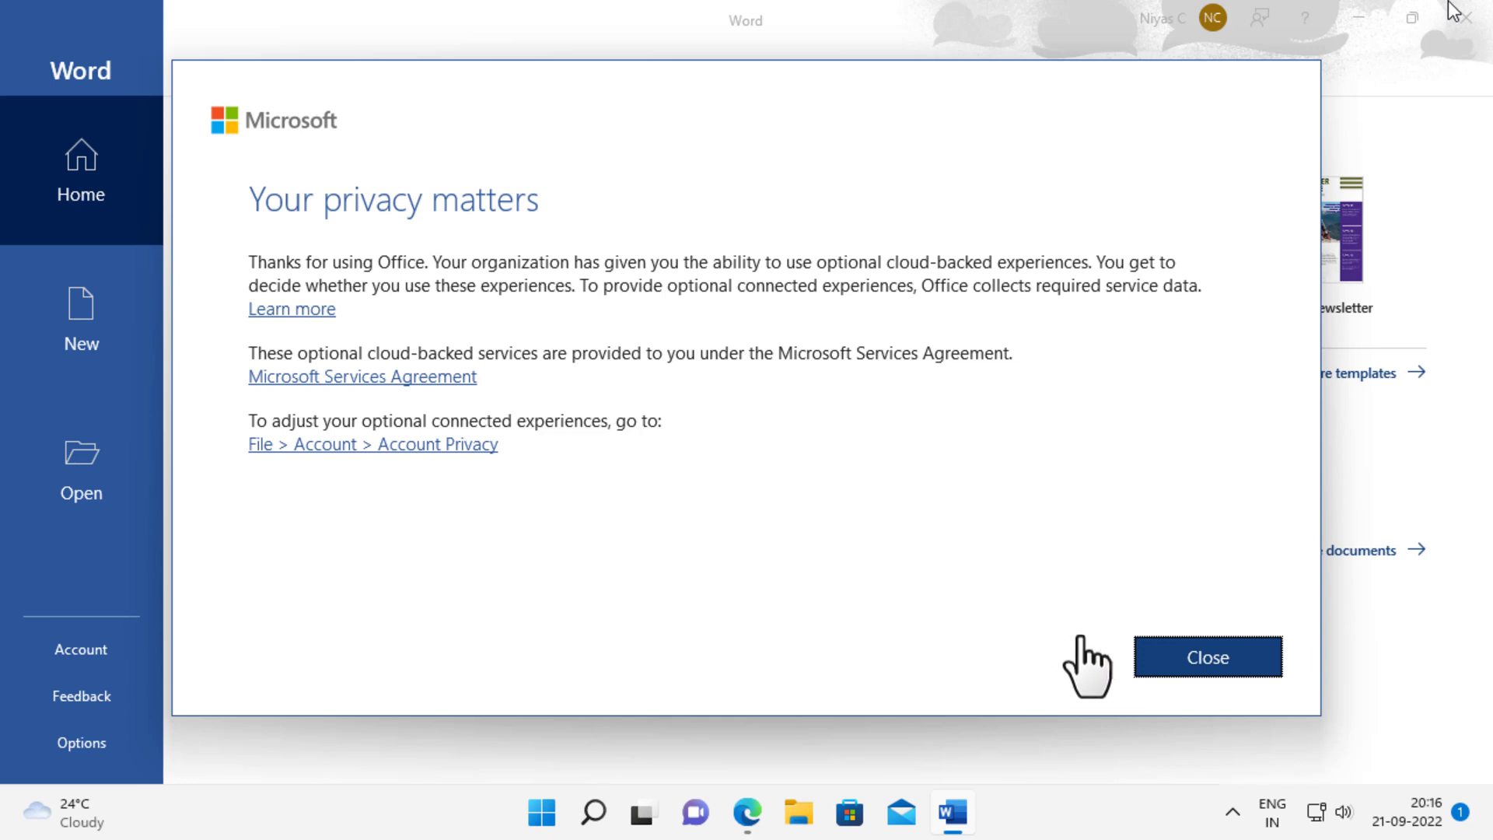
- Dismiss the privacy notice, create a blank document, and show the File backstage view
click(1190, 660)
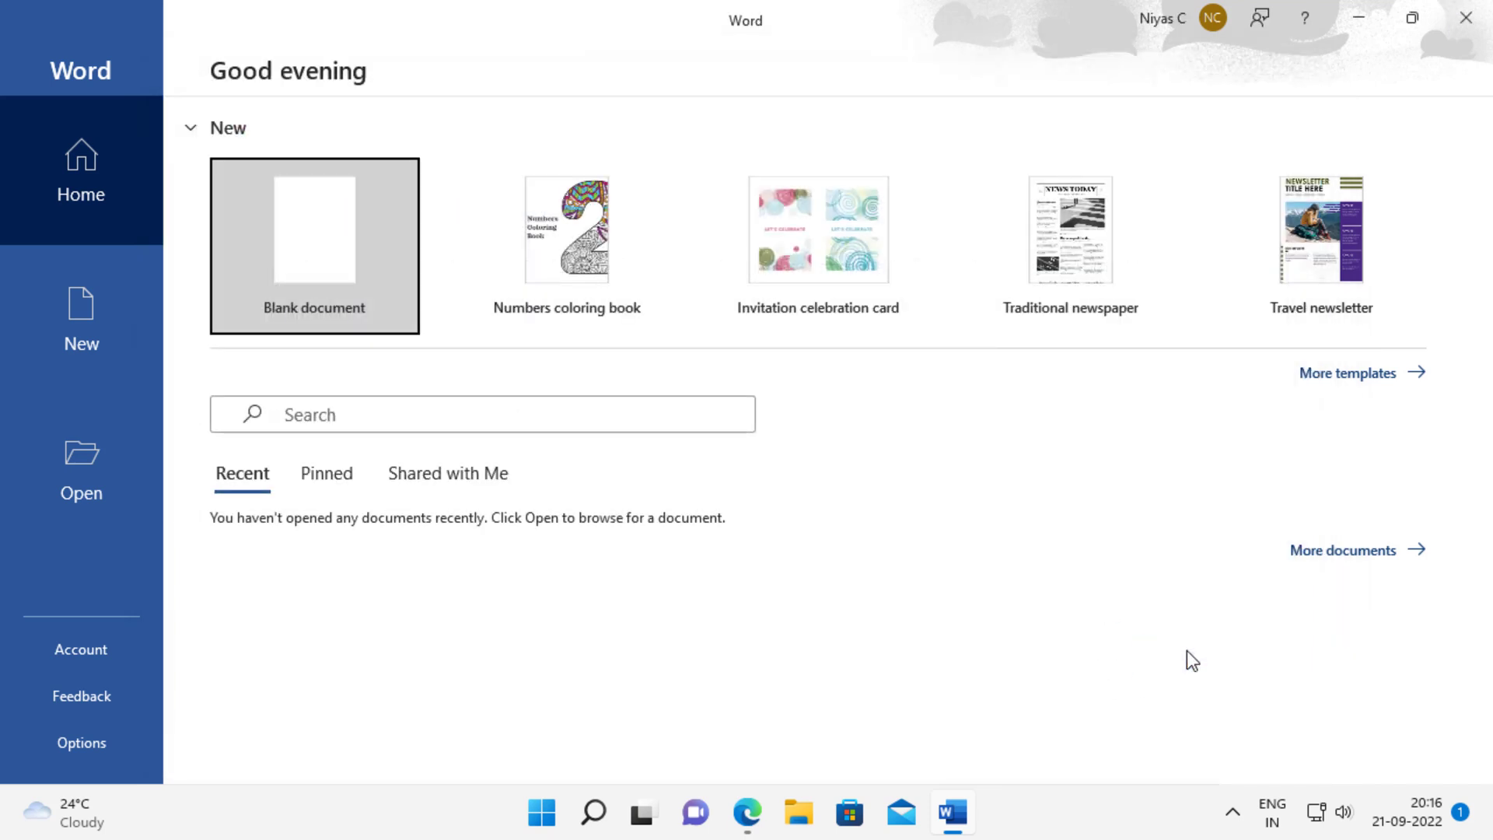
click(329, 272)
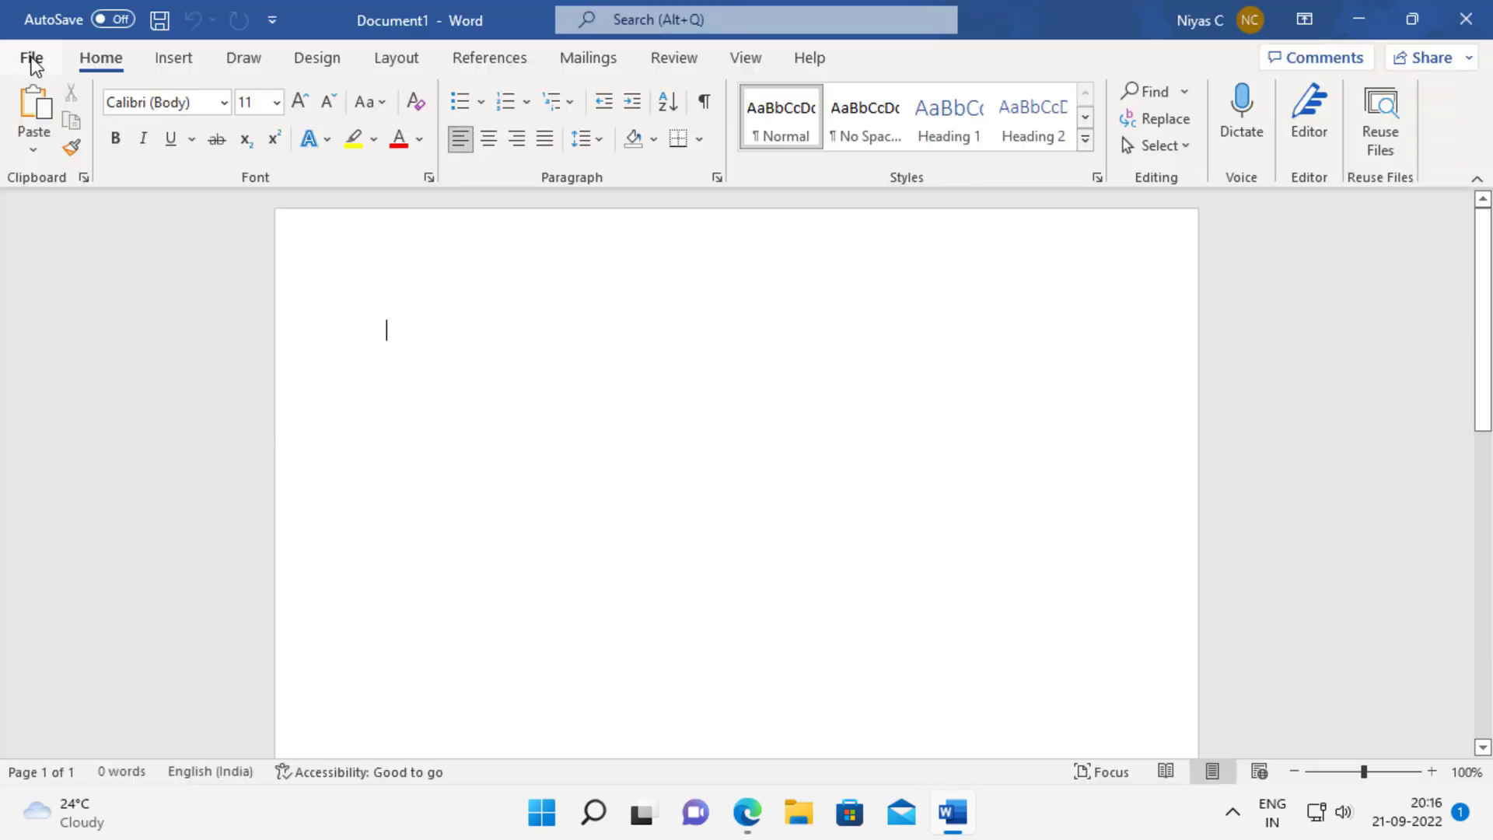
click(31, 59)
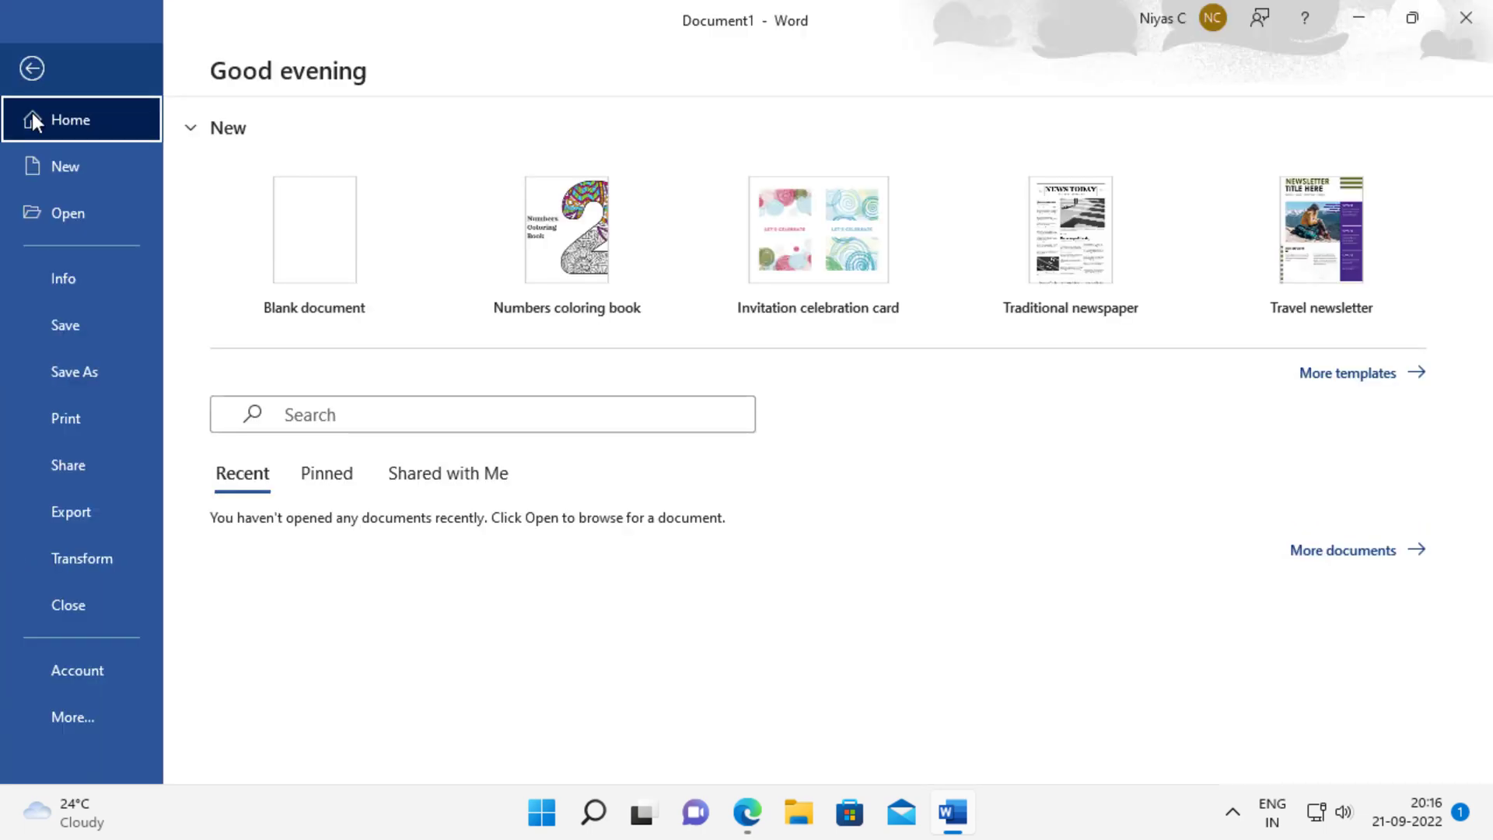